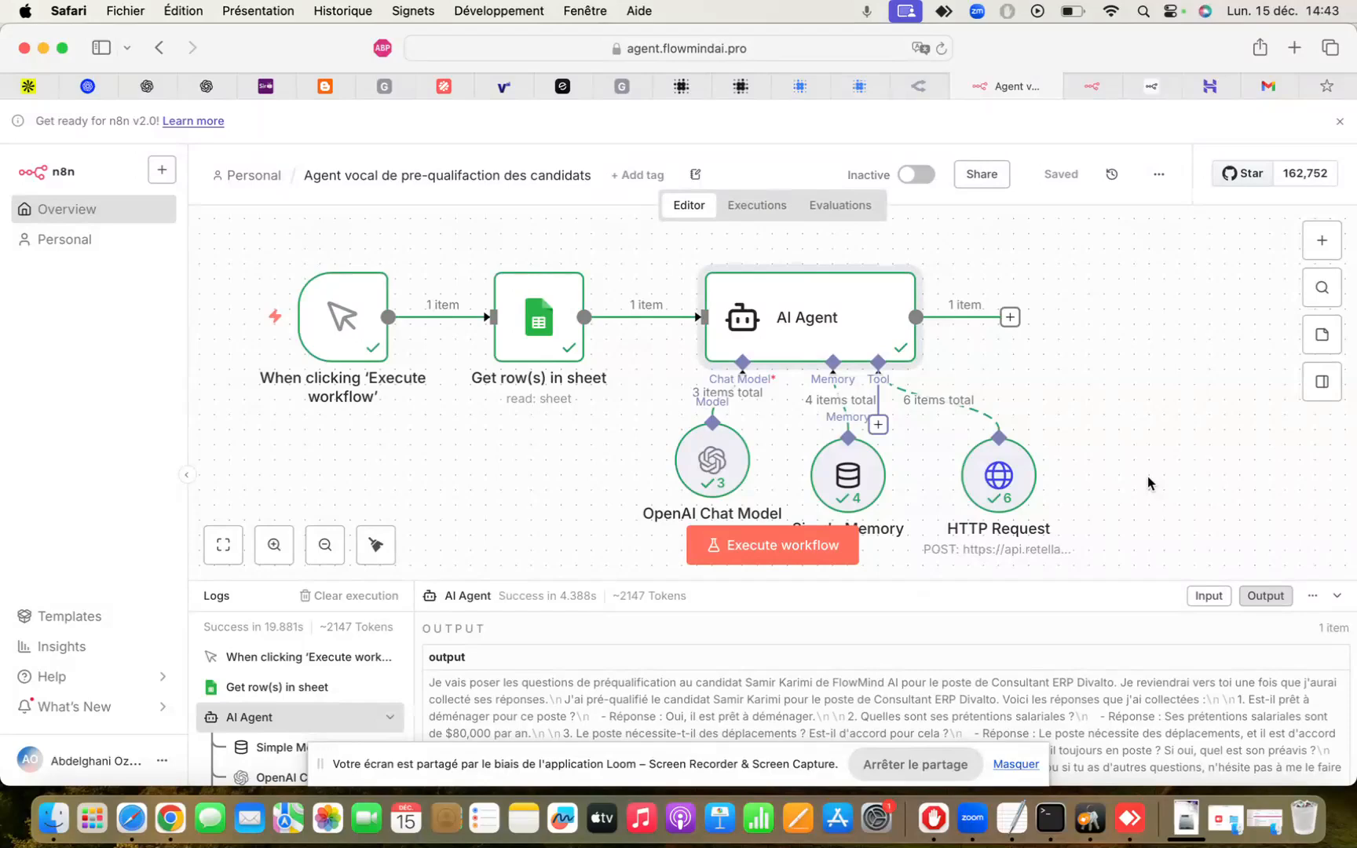
# View the workflow that retrieves the call information, and return to the Agent vocal de pre-qualifaction des candidats workflow
pyautogui.moveTo(825, 412)
pyautogui.click(1096, 99)
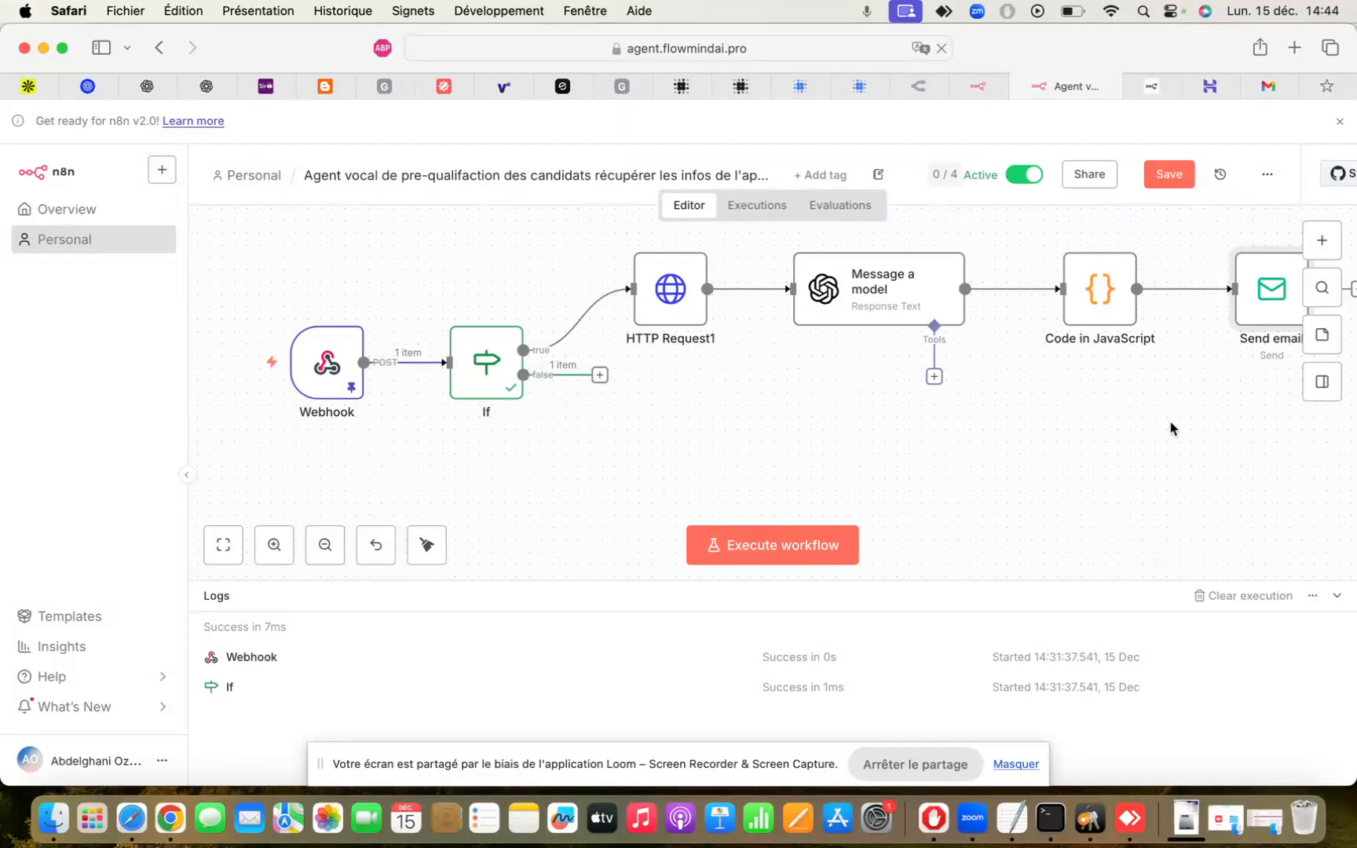
pyautogui.click(986, 84)
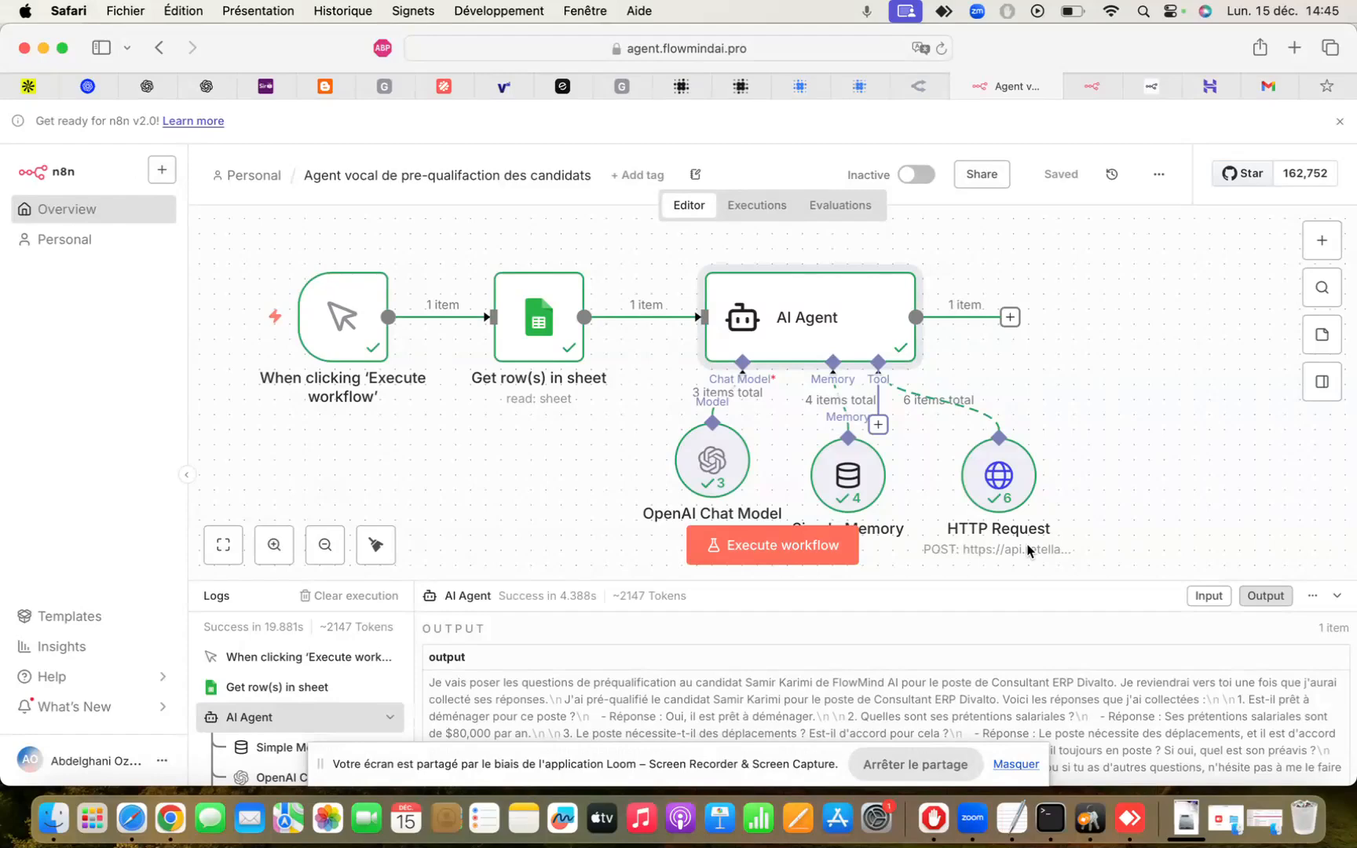
# Examine the AI Agent node's user prompt and system message, and return to the canvas
pyautogui.doubleClick(798, 310)
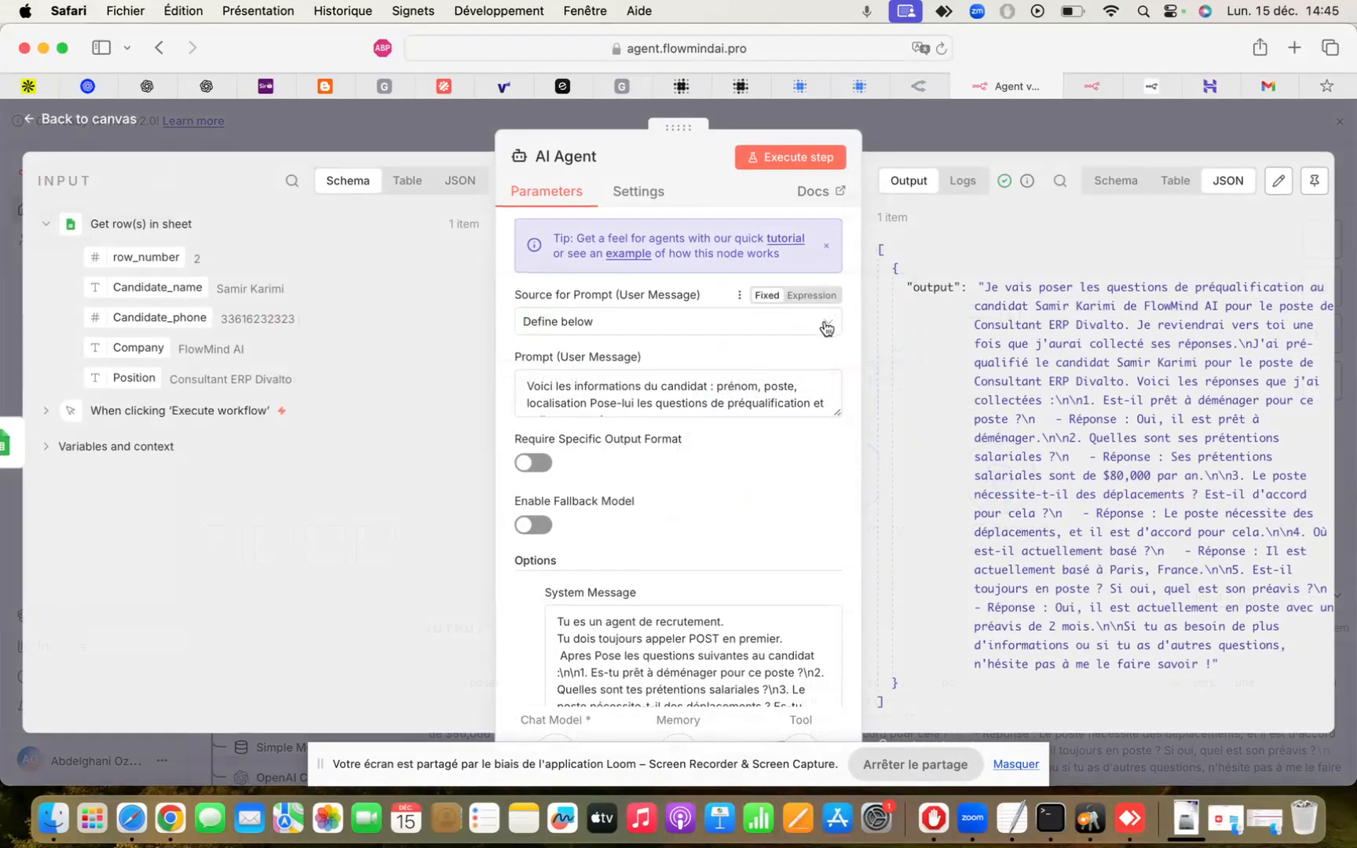
pyautogui.scroll(-3, 596, 648)
pyautogui.scroll(3, 596, 648)
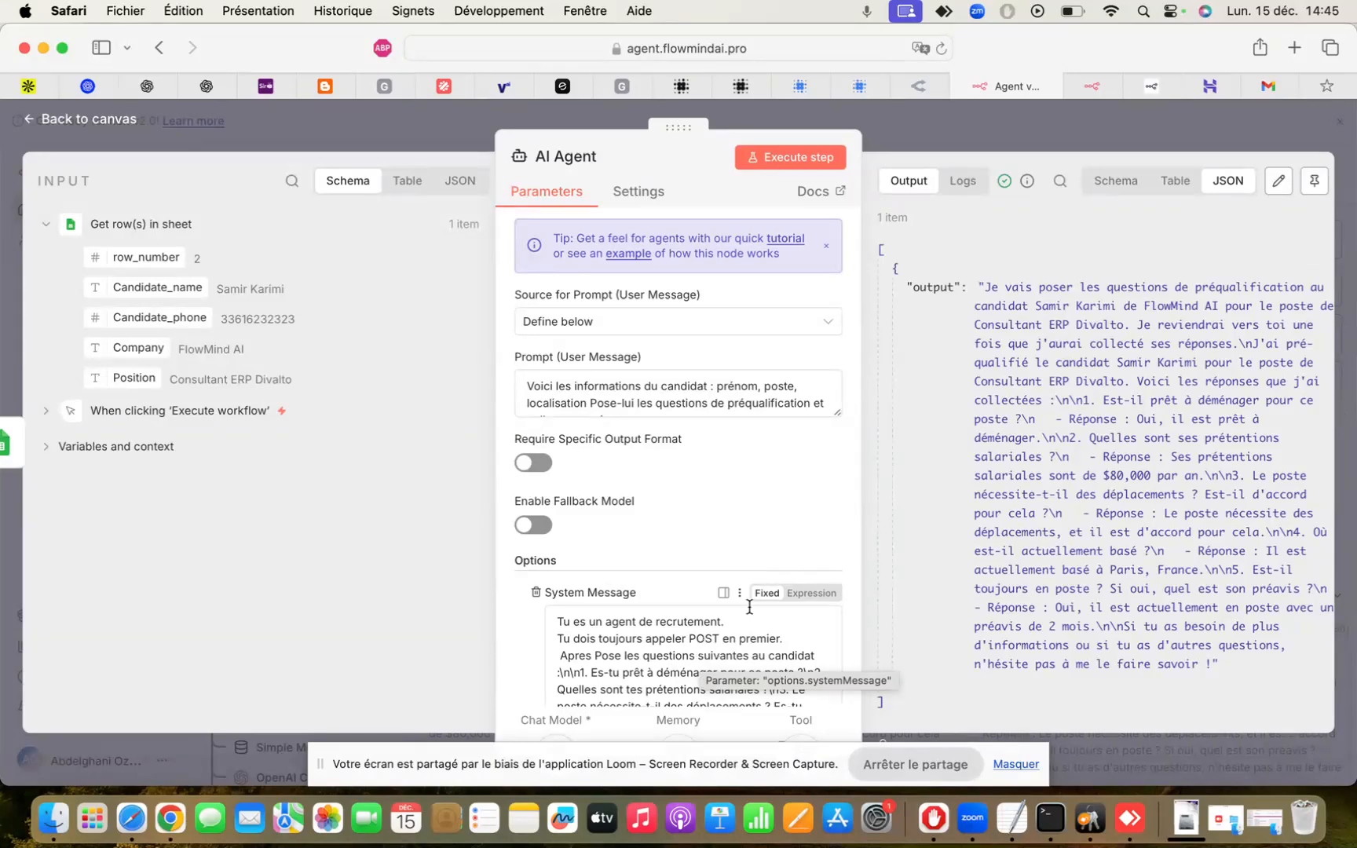
pyautogui.click(1046, 123)
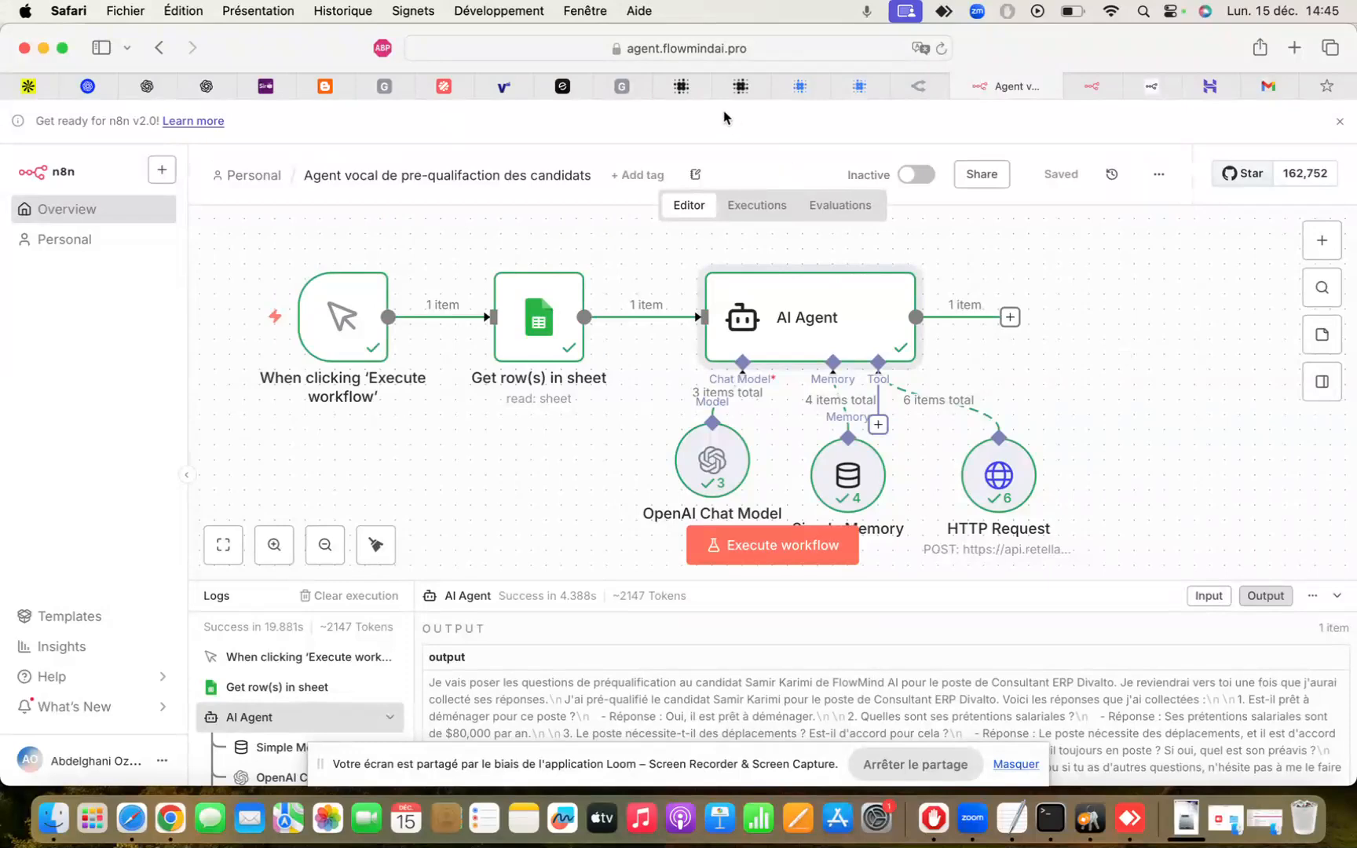
# Switch to the Retell AI agent Pre-qualification des candidats and examine the Welcome Node's greeting and its dynamic variables
pyautogui.click(694, 88)
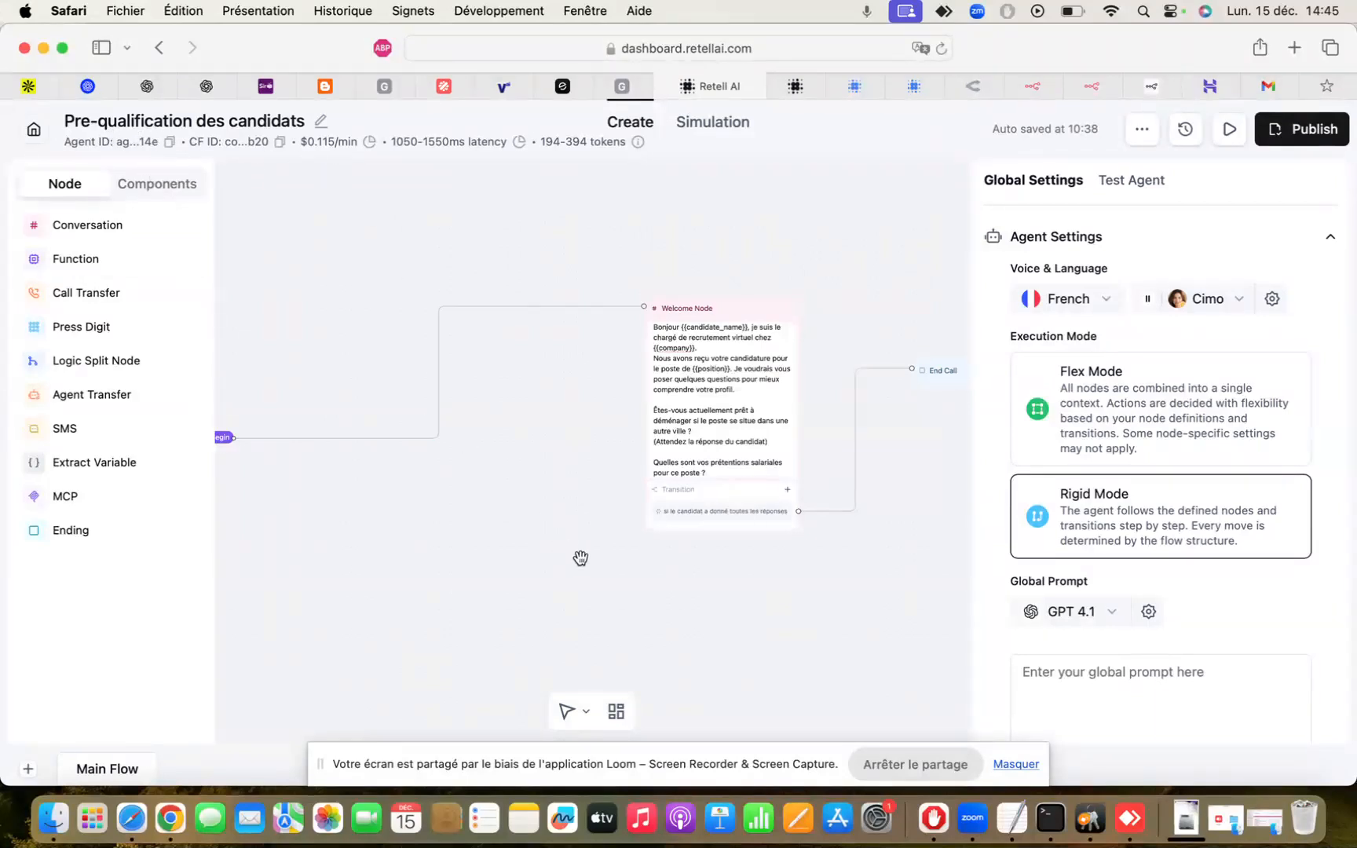
pyautogui.click(745, 428)
pyautogui.scroll(5, 744, 428)
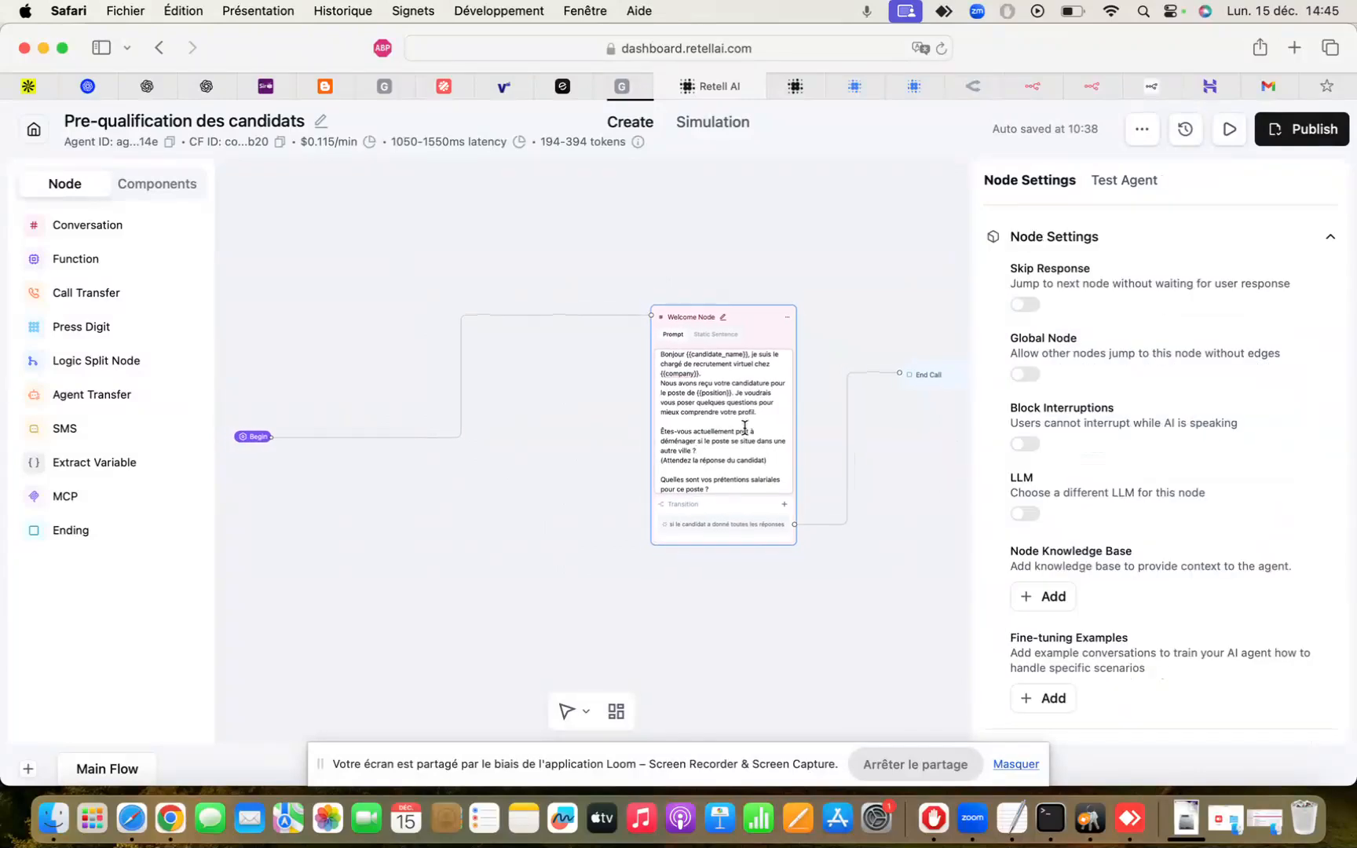
pyautogui.scroll(5, 745, 428)
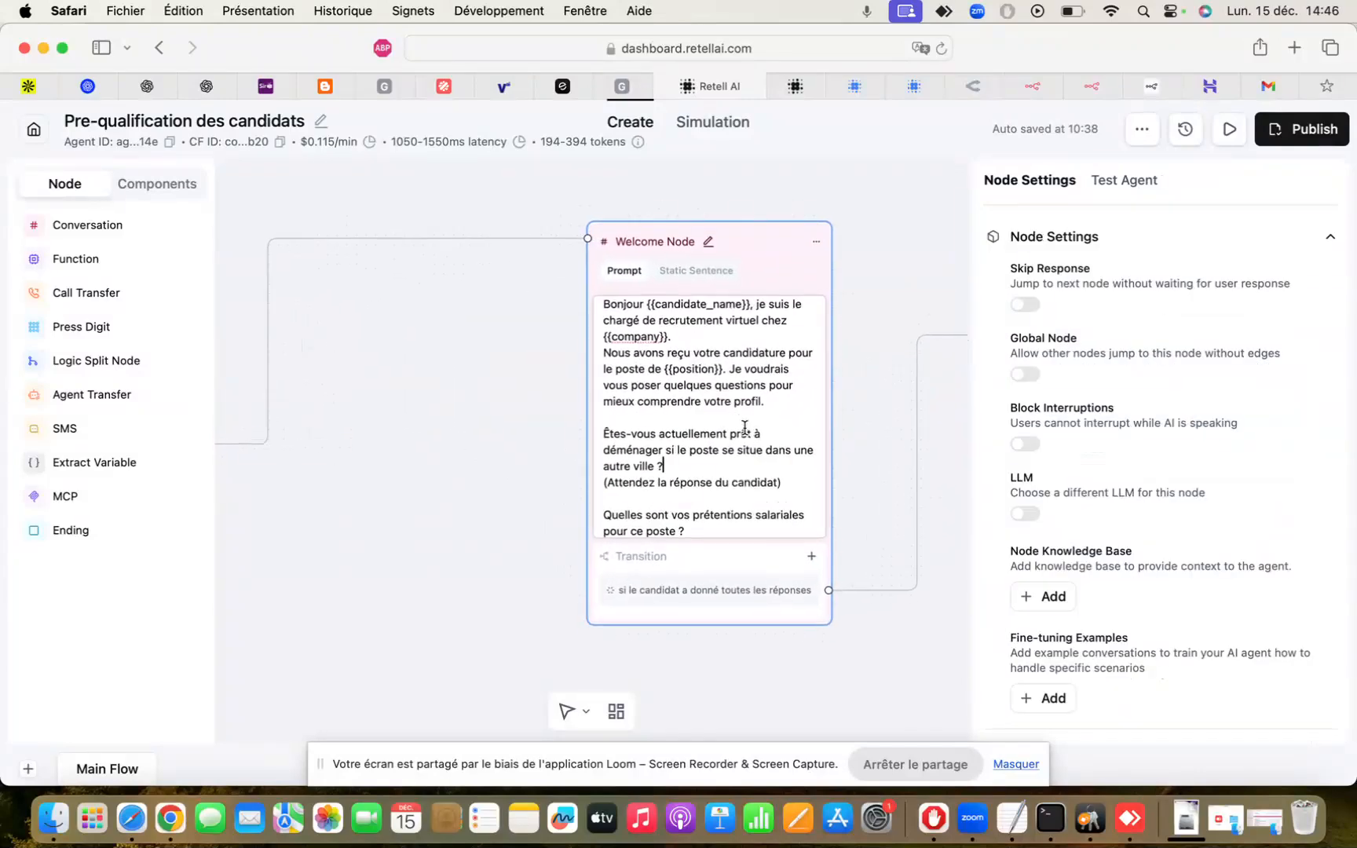
pyautogui.scroll(2, 744, 428)
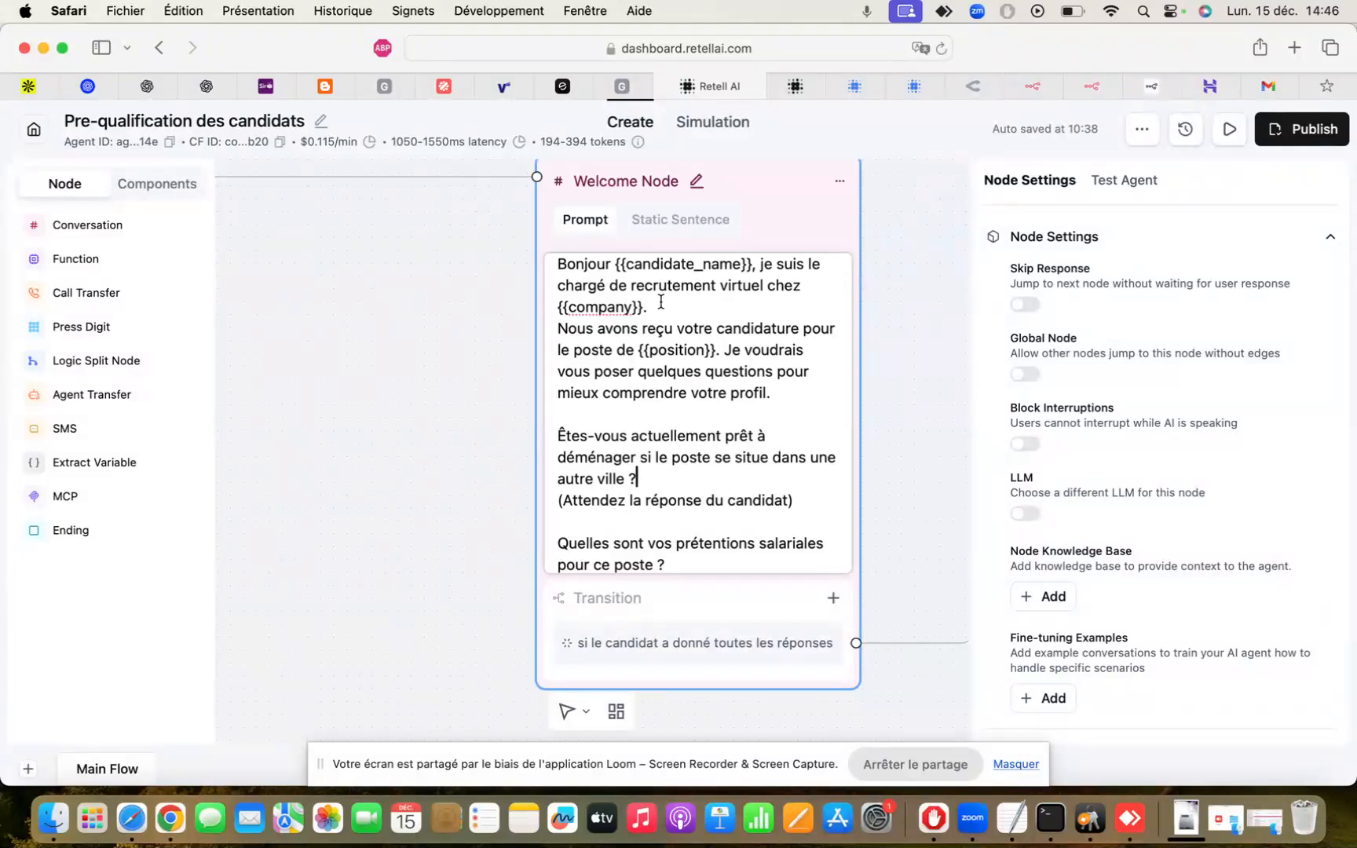
pyautogui.click(716, 488)
pyautogui.scroll(-1, 691, 509)
pyautogui.scroll(1, 691, 509)
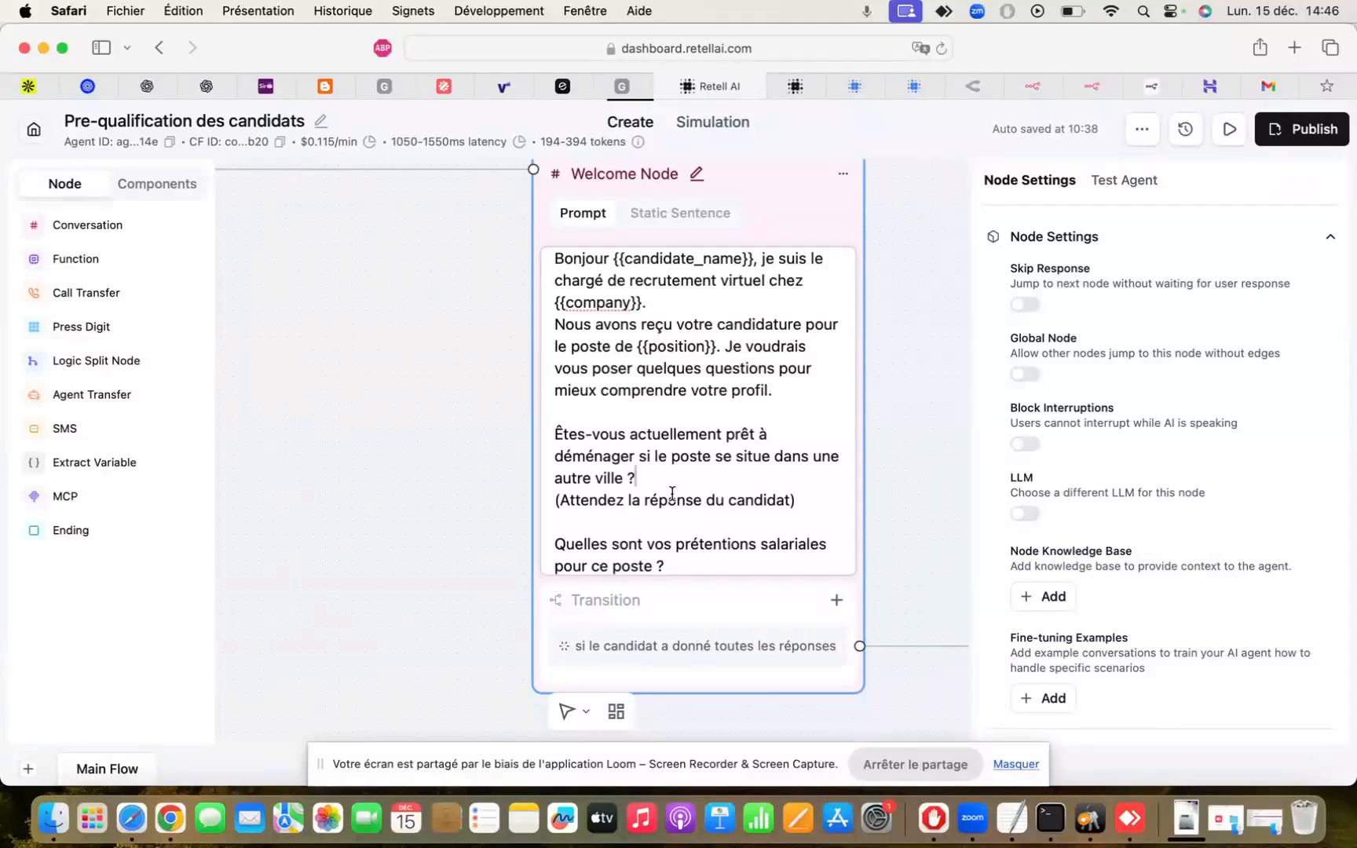
# Read through the Welcome Node's prompt, from the salary question to the question about current employment and notice period
pyautogui.scroll(-1, 755, 530)
pyautogui.click(740, 518)
pyautogui.press('Down')
pyautogui.press('Down')
pyautogui.press('End')
pyautogui.write('(Attendez la réponse)')
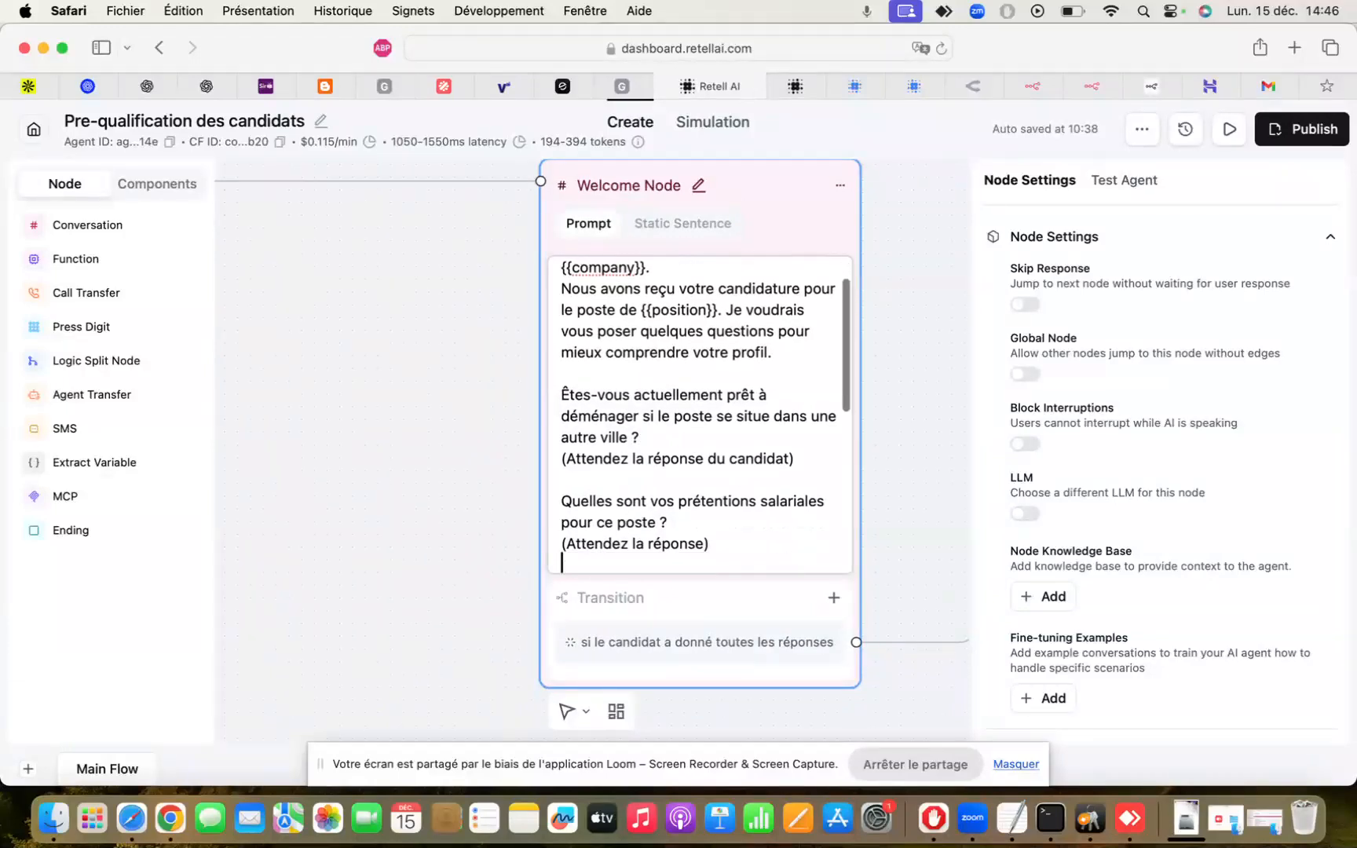
pyautogui.write("Le poste demande des déplacements fréquents, êtes-vous à l'aise avec cela ?")
pyautogui.press('Down')
pyautogui.press('Down')
pyautogui.press('Down')
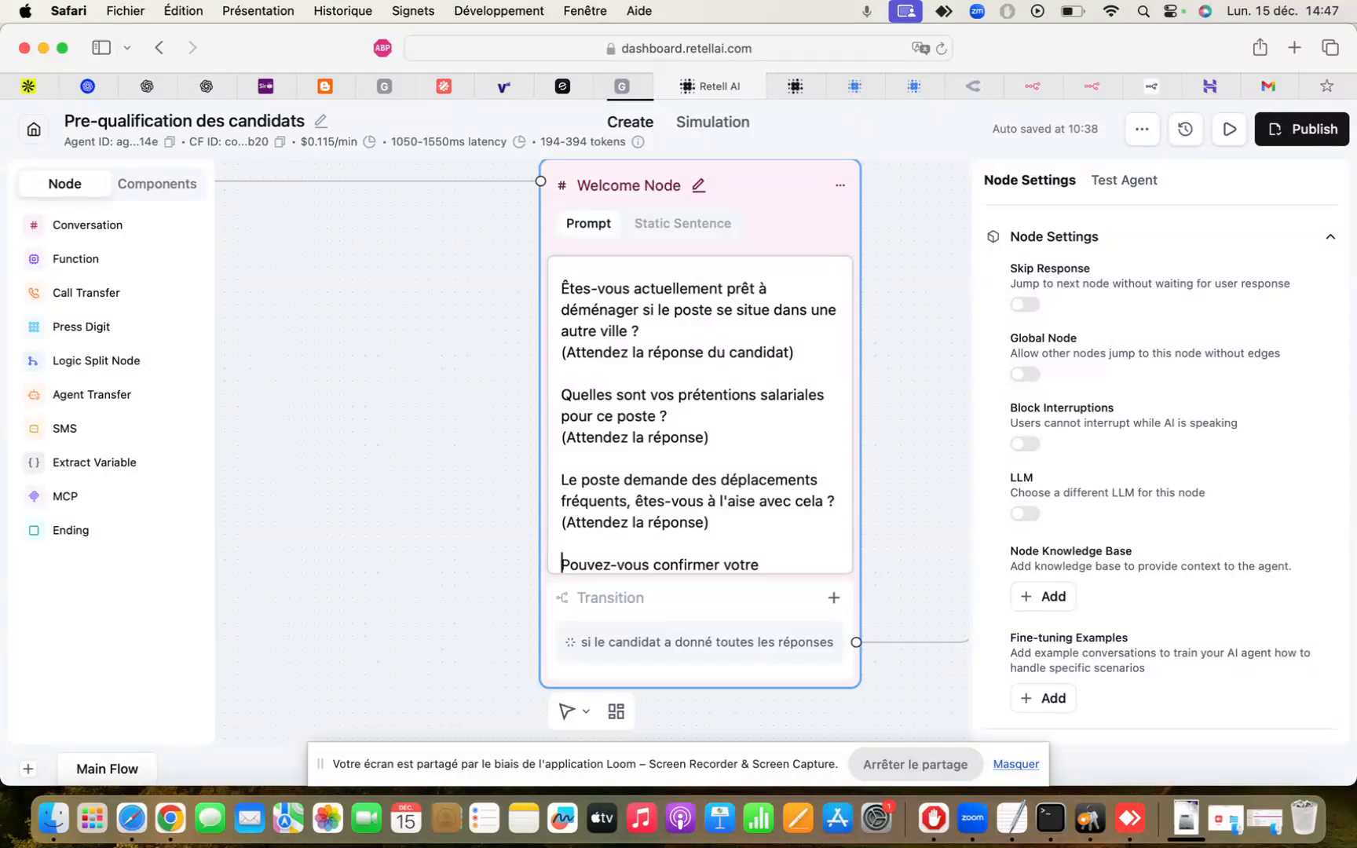
pyautogui.press('Down')
pyautogui.press('Down')
pyautogui.press('Down')
pyautogui.press('Down')
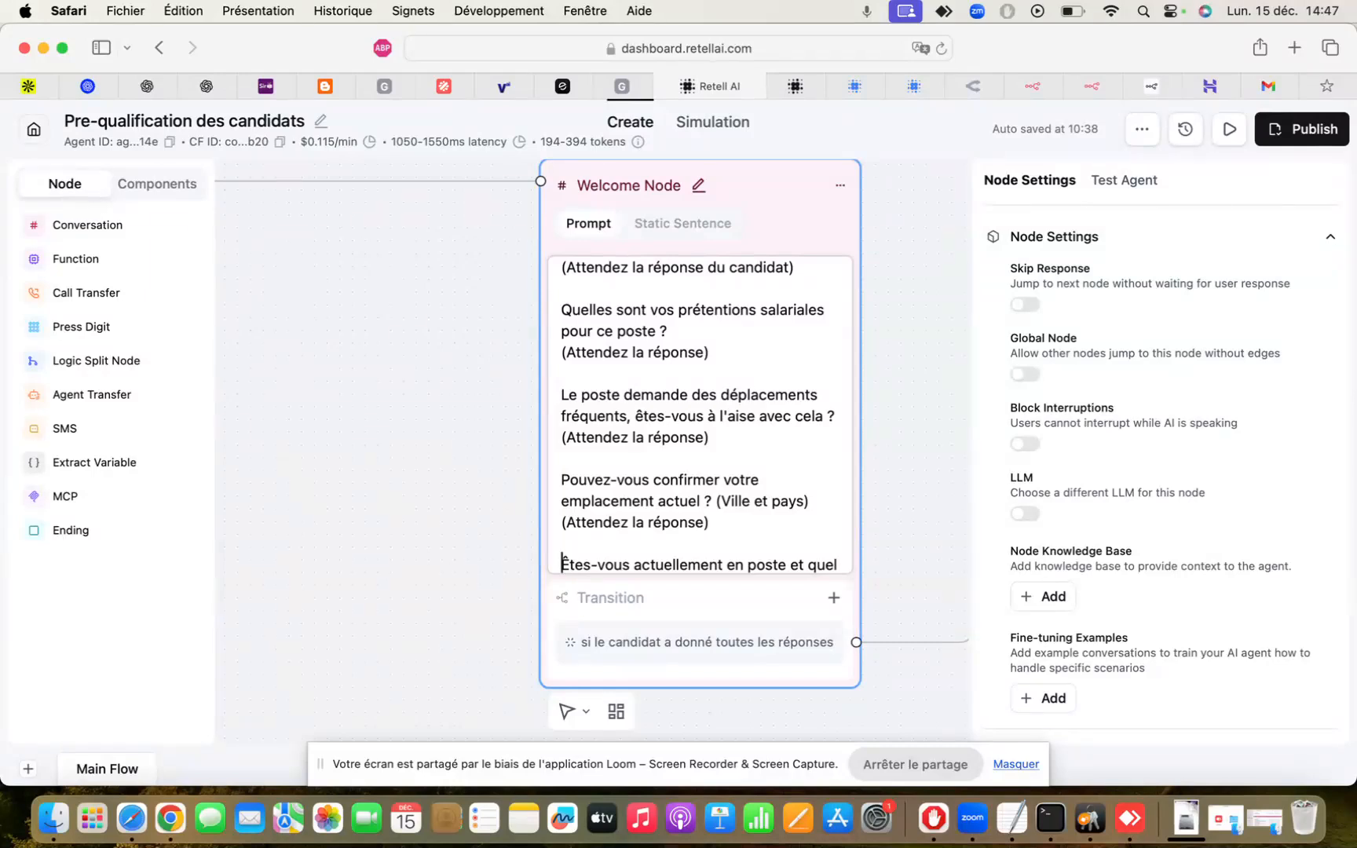
pyautogui.press('Down')
pyautogui.press('Down')
pyautogui.press('Down')
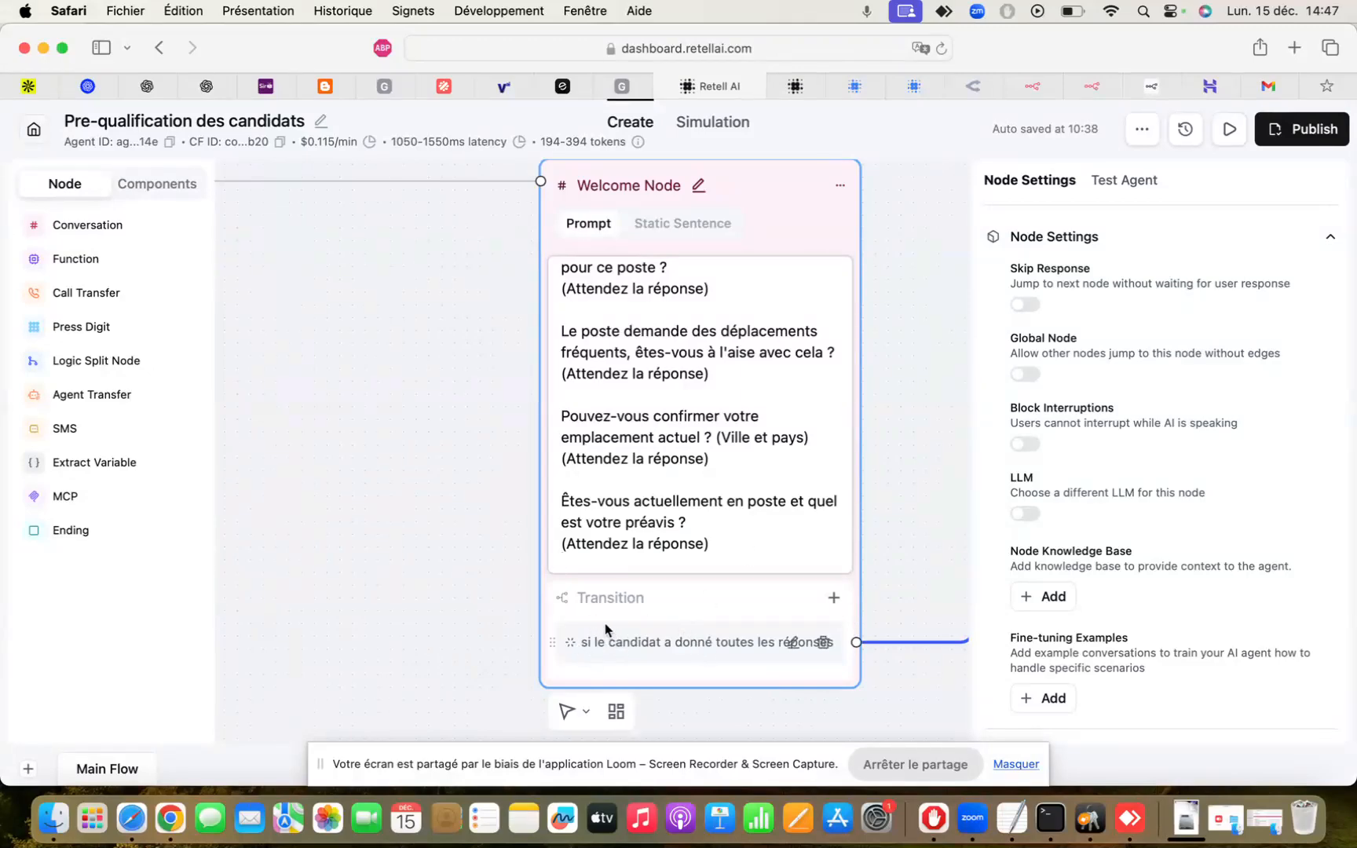
# Examine the transition from the Welcome Node to the End Call node
pyautogui.moveTo(493, 621); pyautogui.dragTo(388, 567)
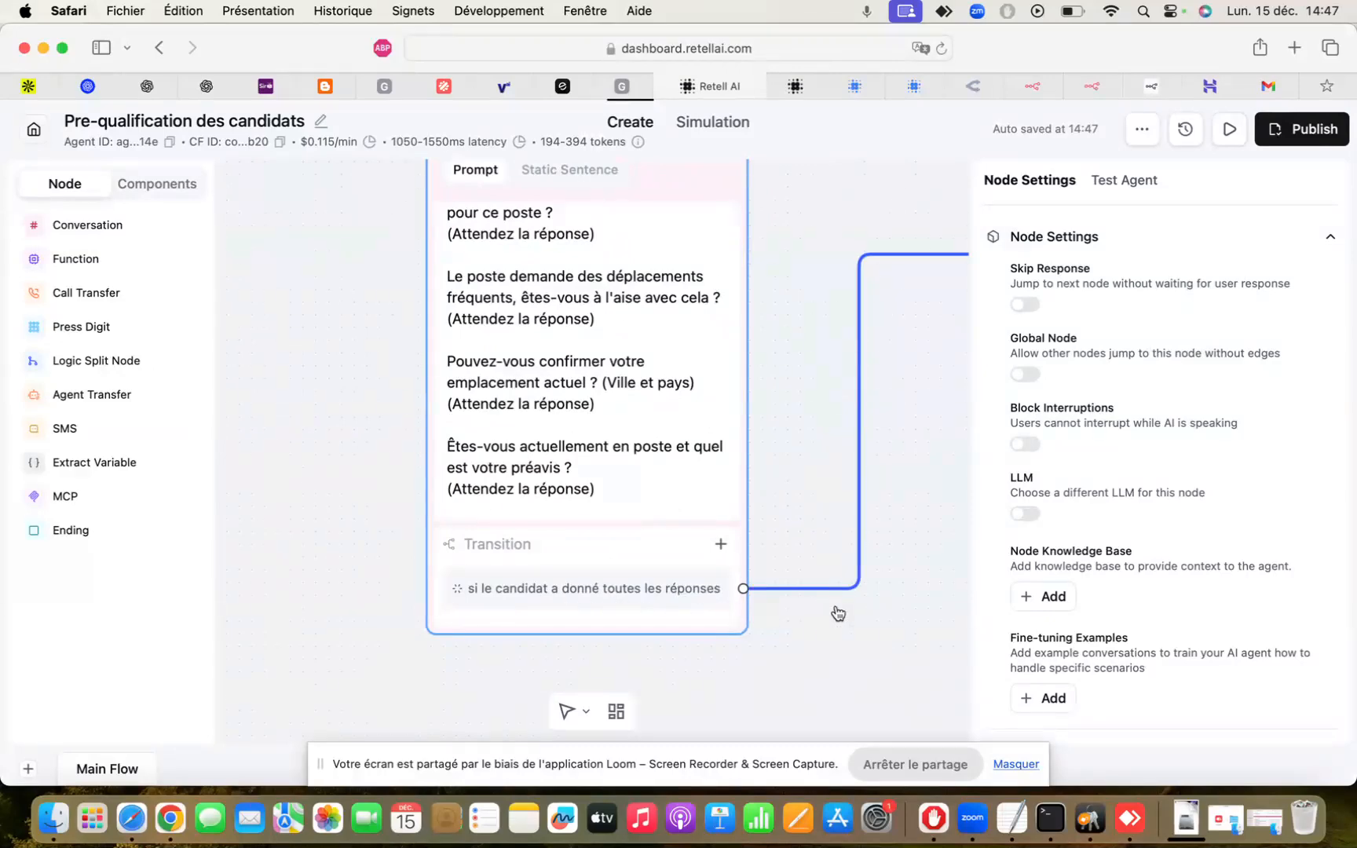
pyautogui.scroll(-3, 837, 615)
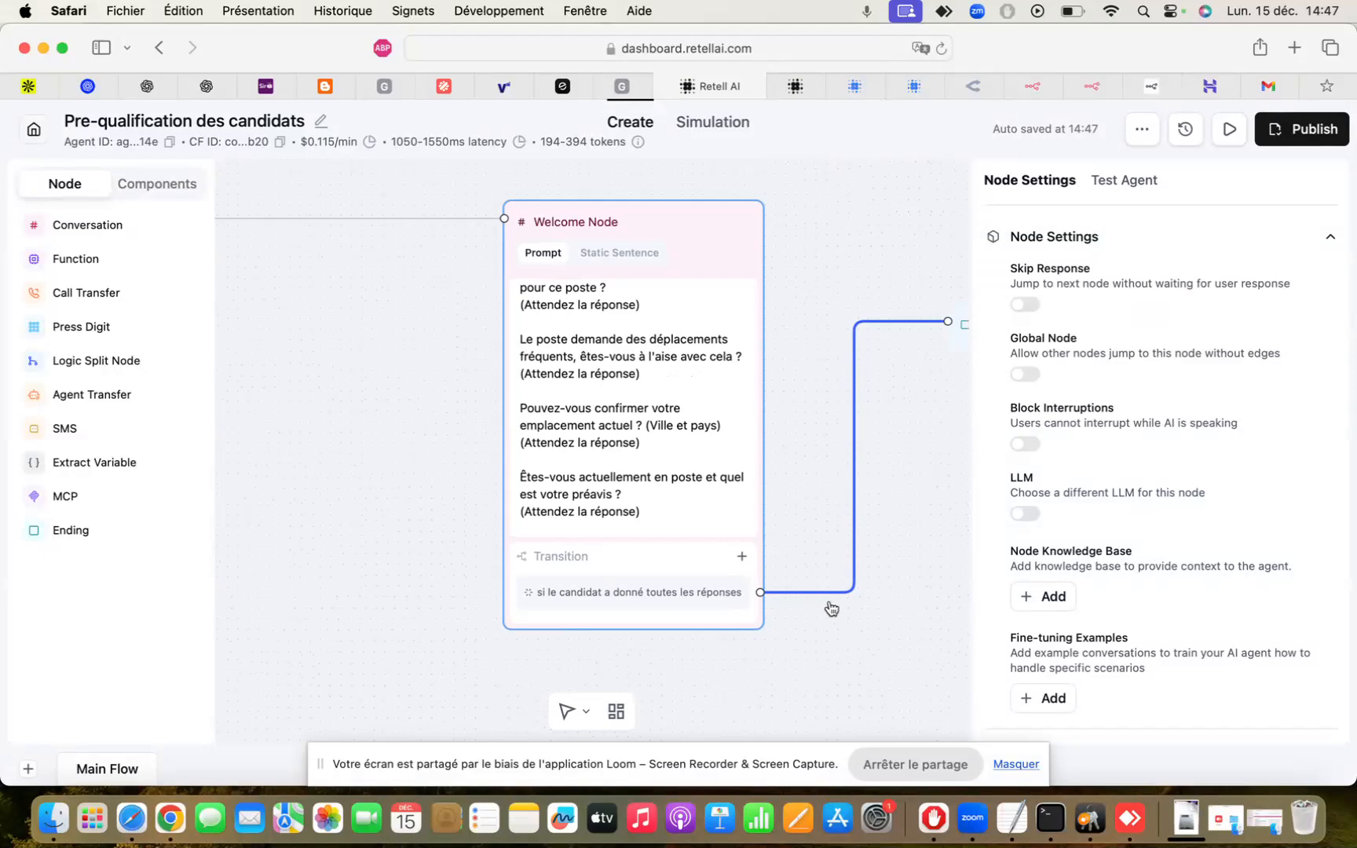
pyautogui.hscroll(4, 793, 511)
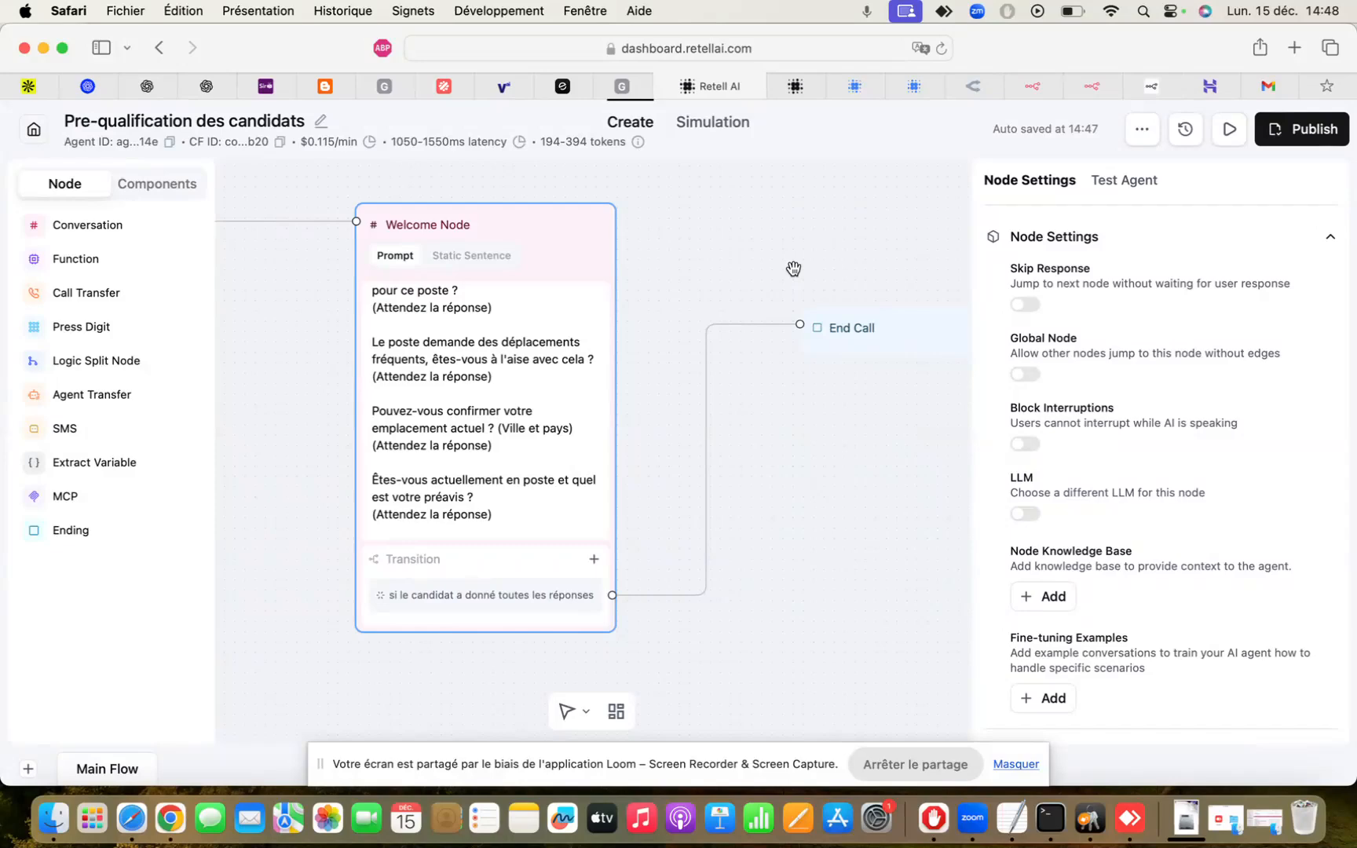
# In the n8n workflow that retrieves the call information, unpin the Webhook node's test data and save the workflow
pyautogui.click(1093, 89)
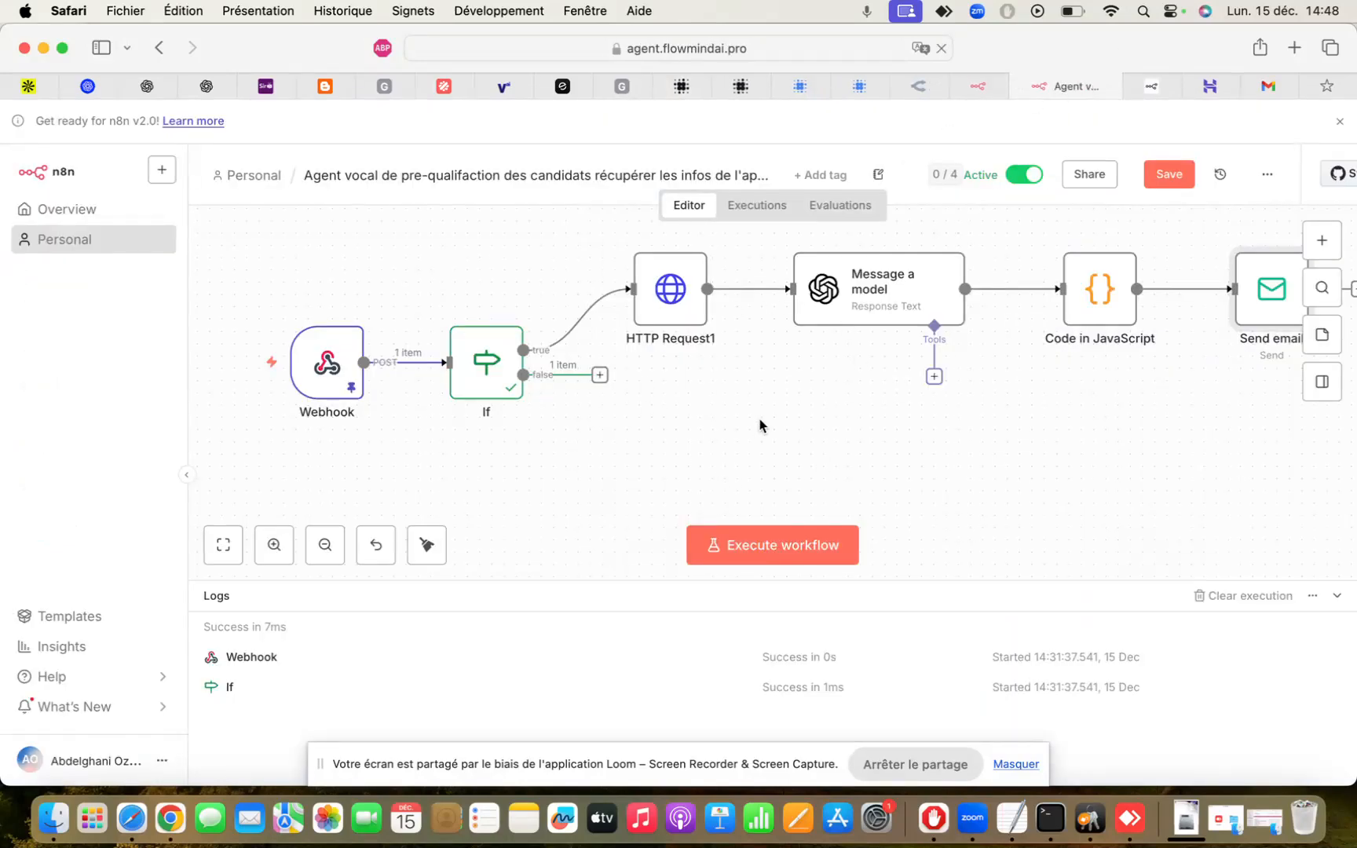
pyautogui.click(327, 364)
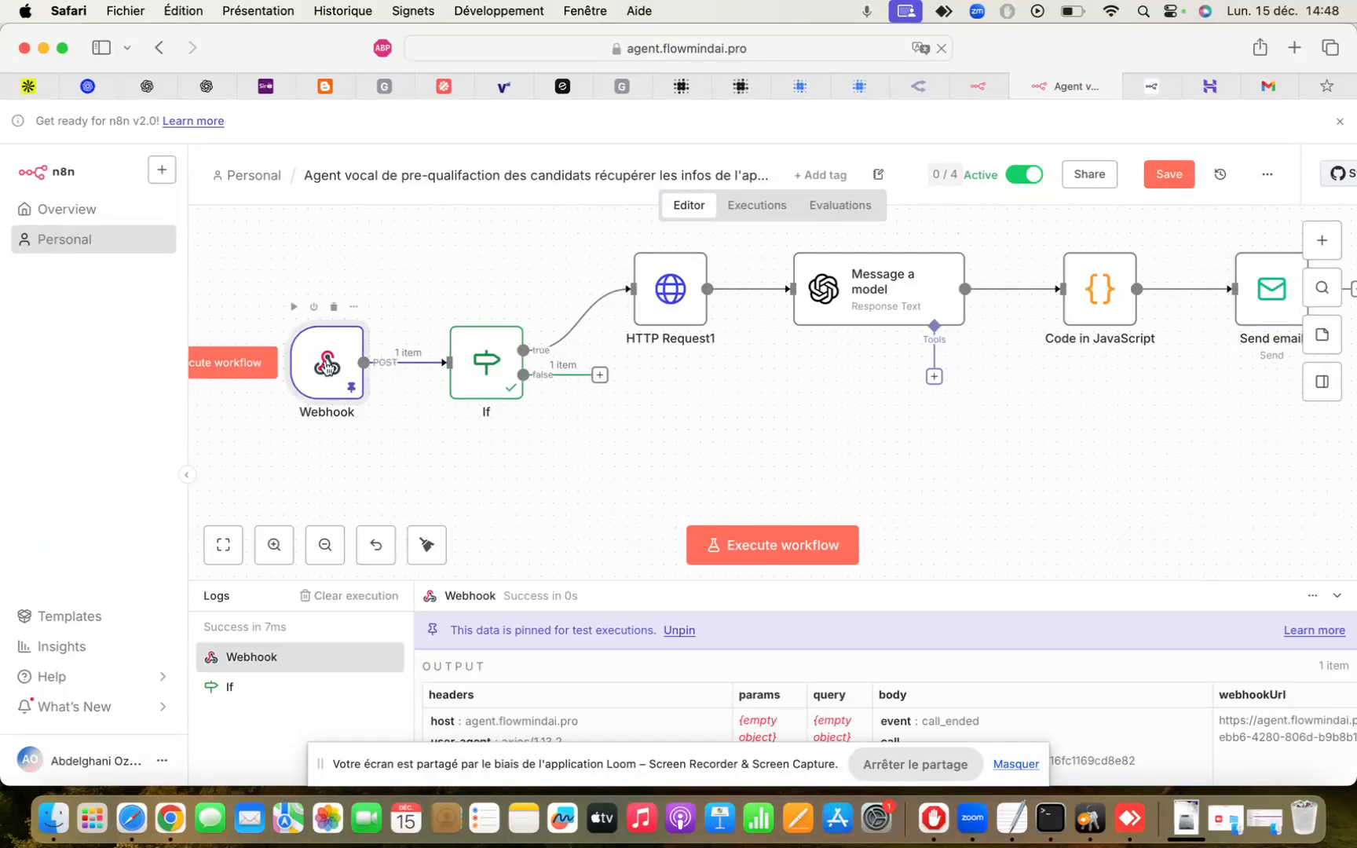
pyautogui.press('p')
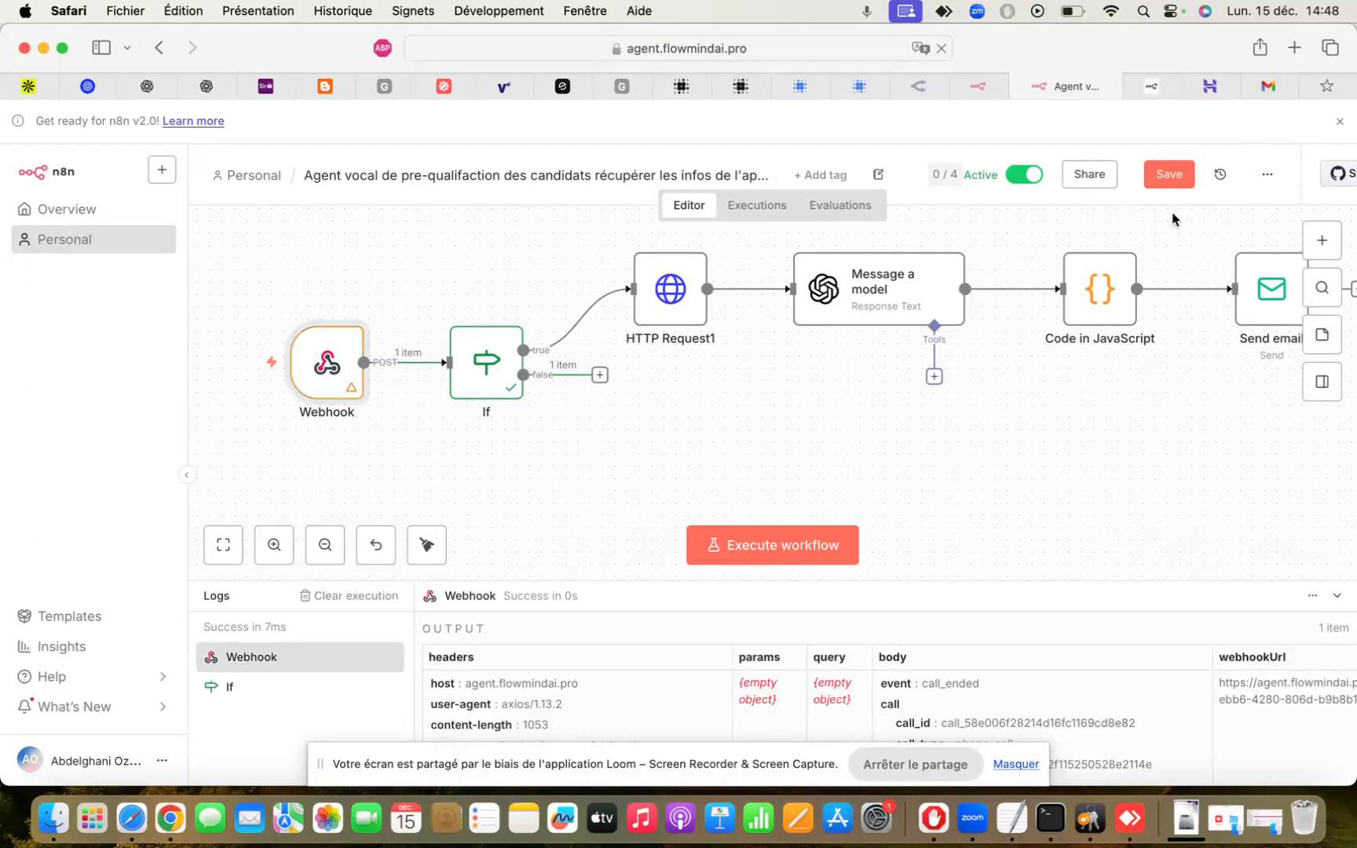
pyautogui.click(1158, 183)
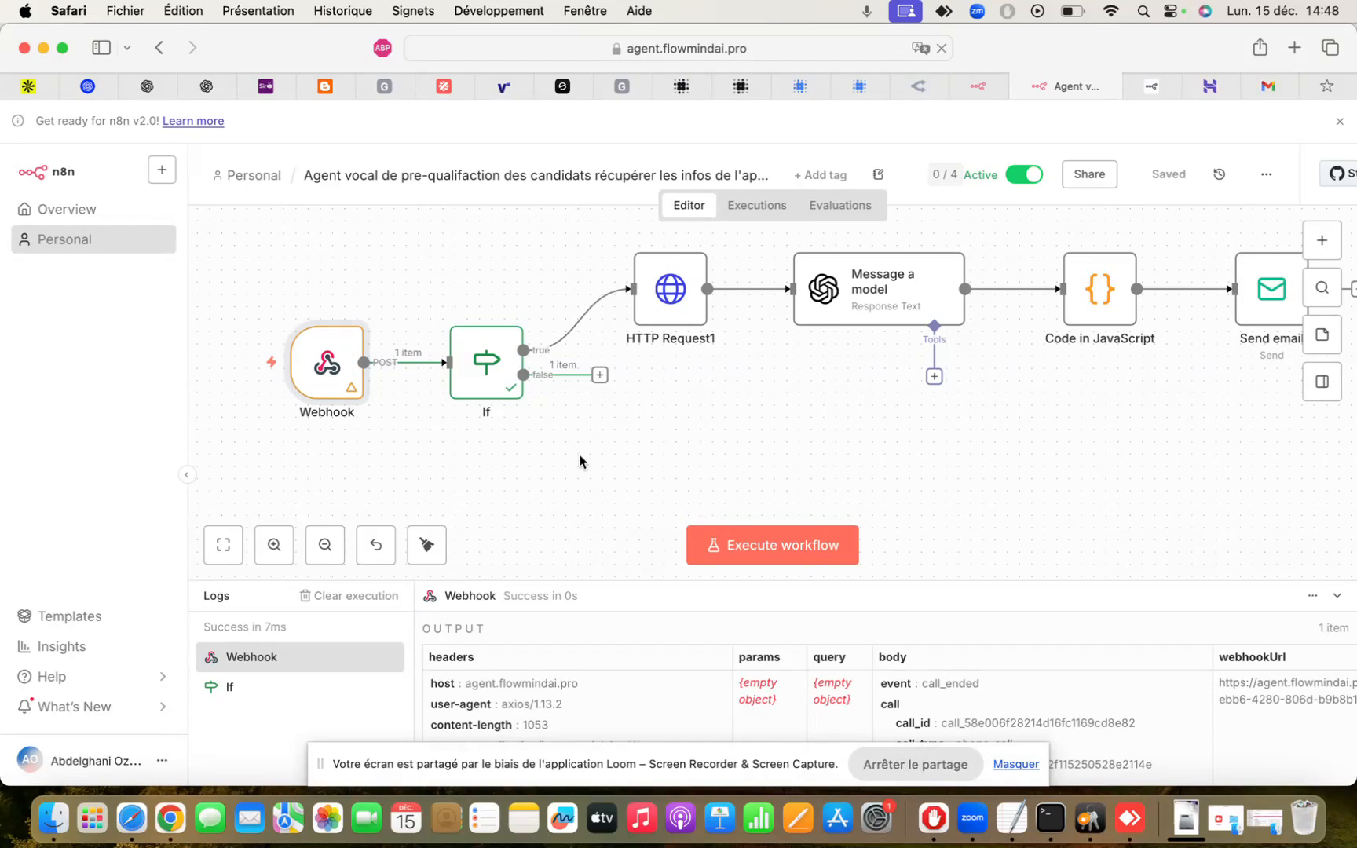
# Review the HTTP Request1 node's call retrieval settings and the Message a model node's summary prompt
pyautogui.doubleClick(663, 329)
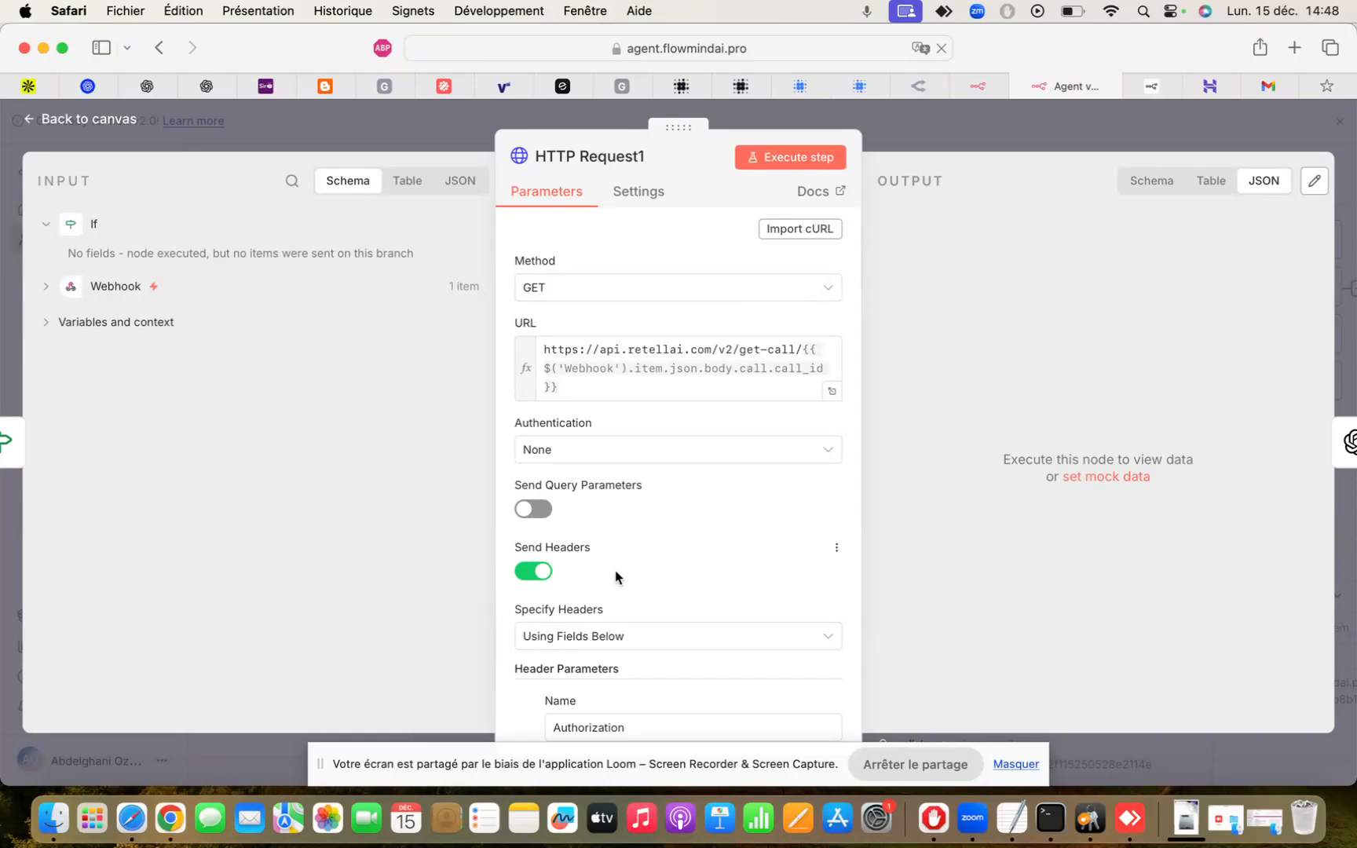
pyautogui.click(979, 127)
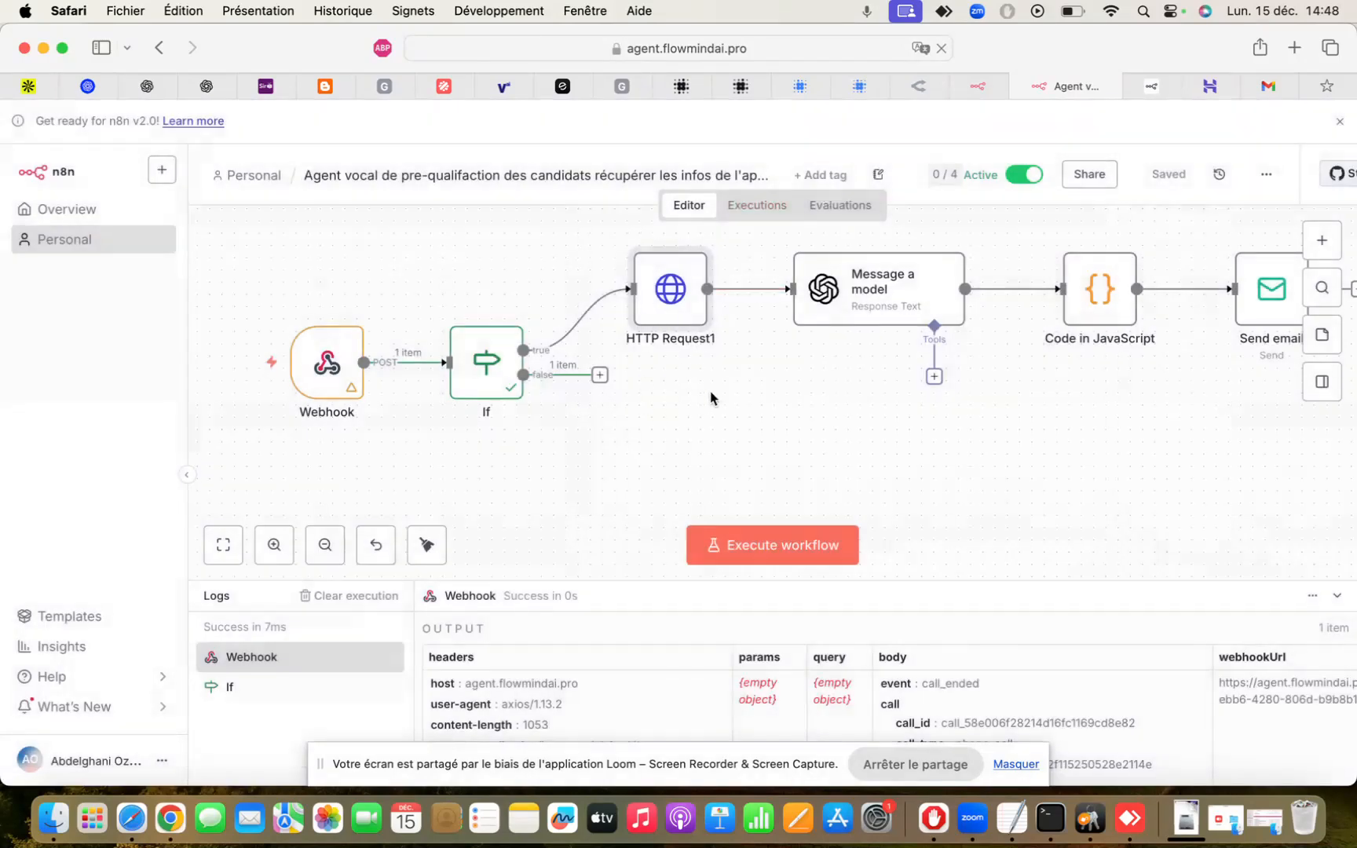
pyautogui.doubleClick(853, 285)
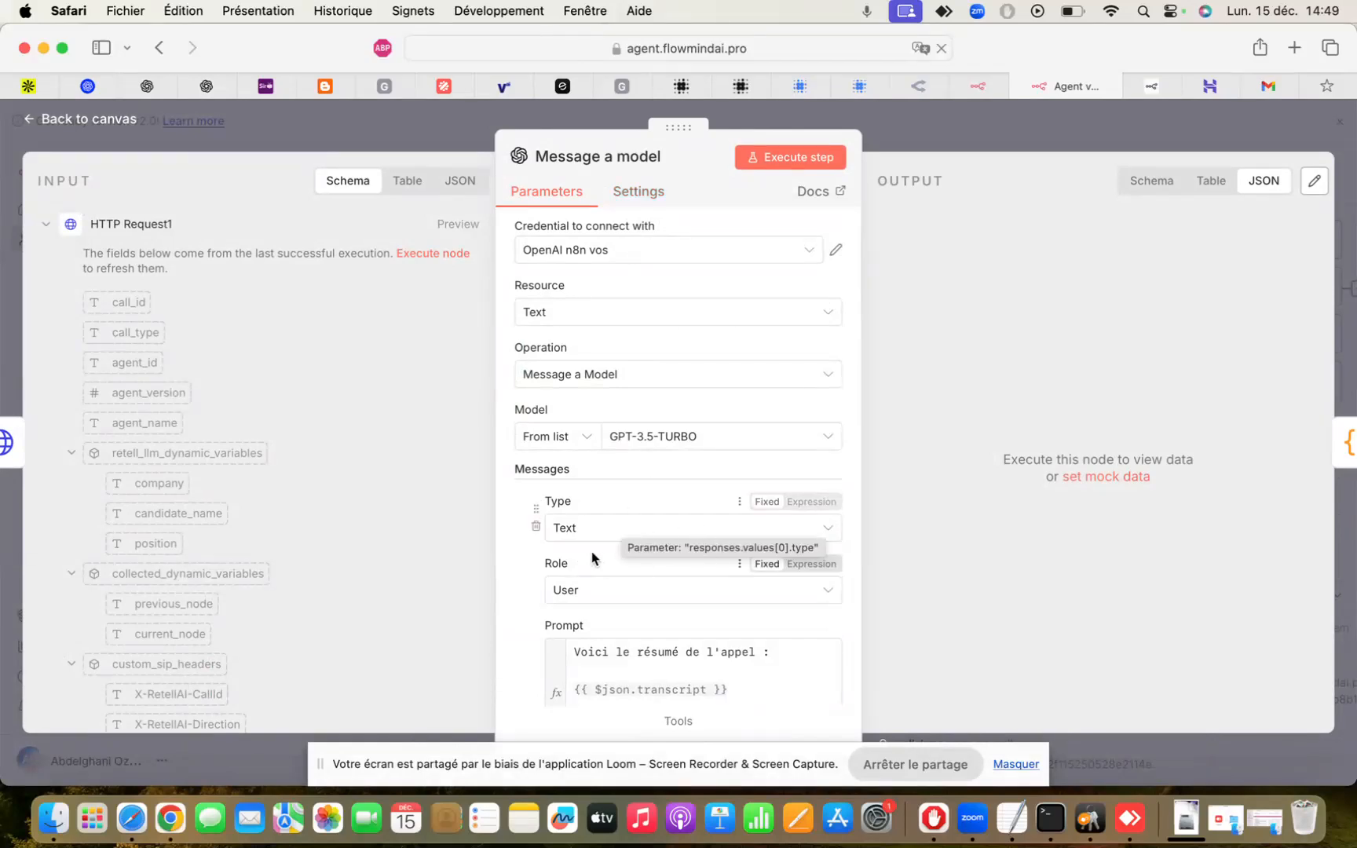
pyautogui.scroll(-2, 605, 649)
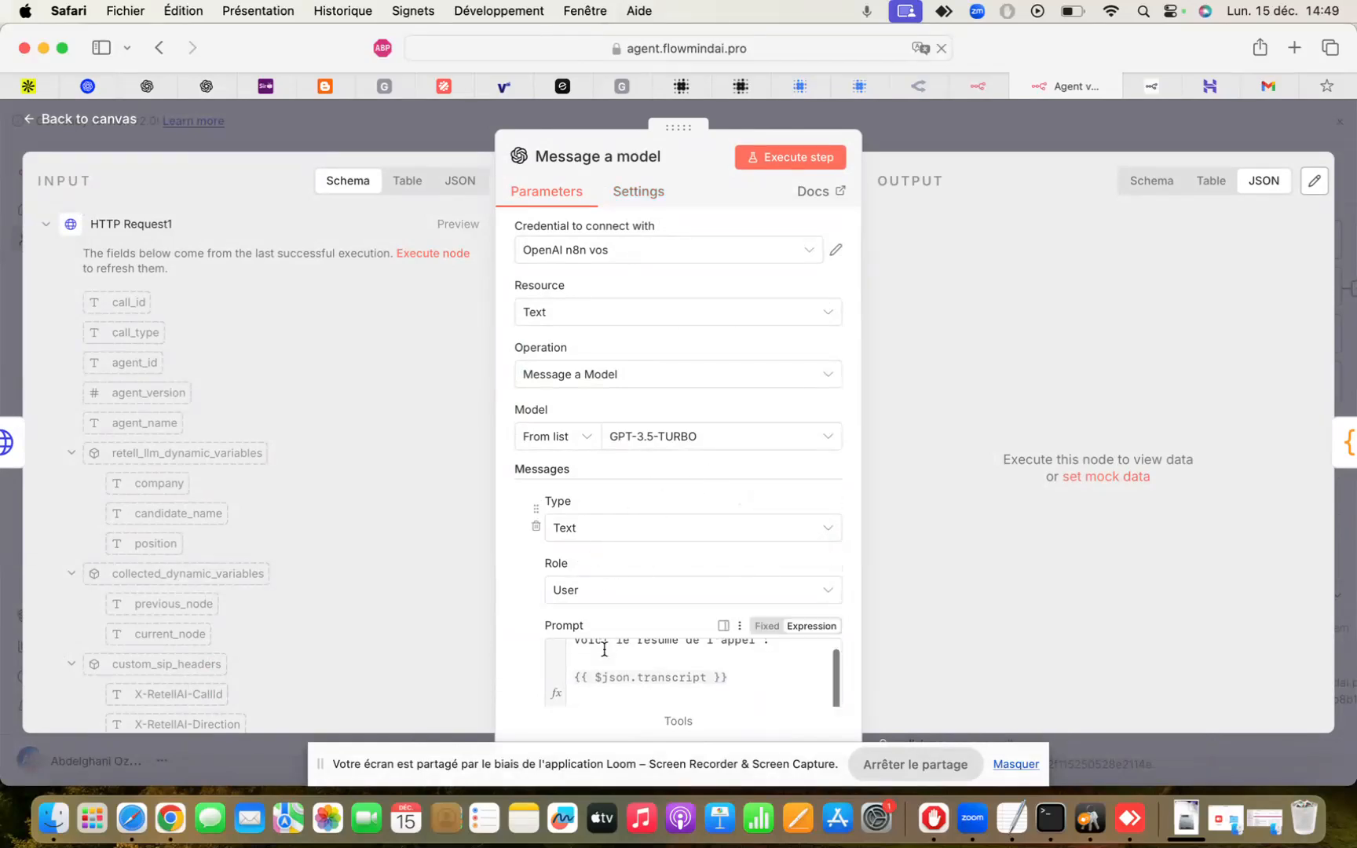
pyautogui.scroll(2, 606, 646)
pyautogui.scroll(-5, 648, 542)
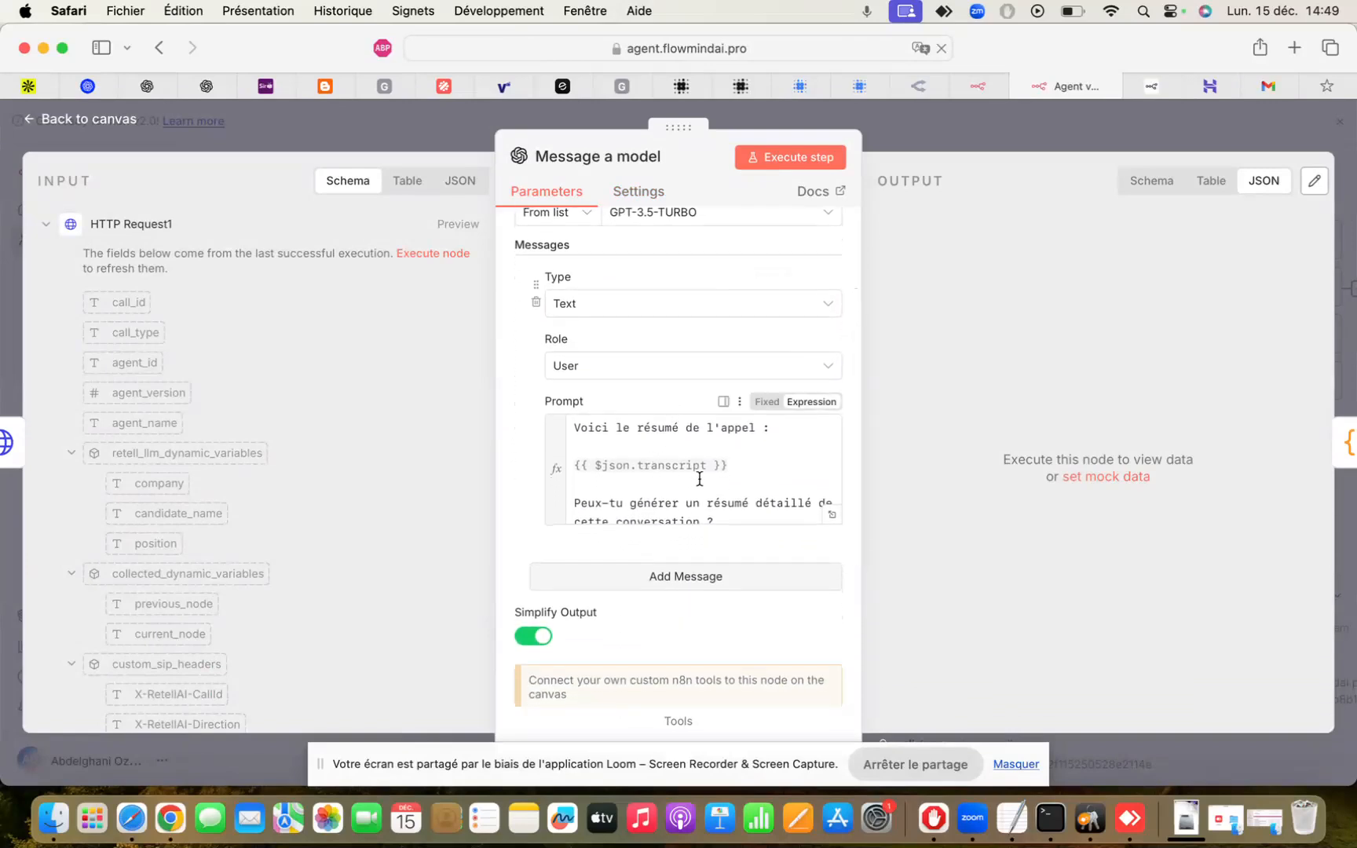
pyautogui.scroll(-2, 699, 476)
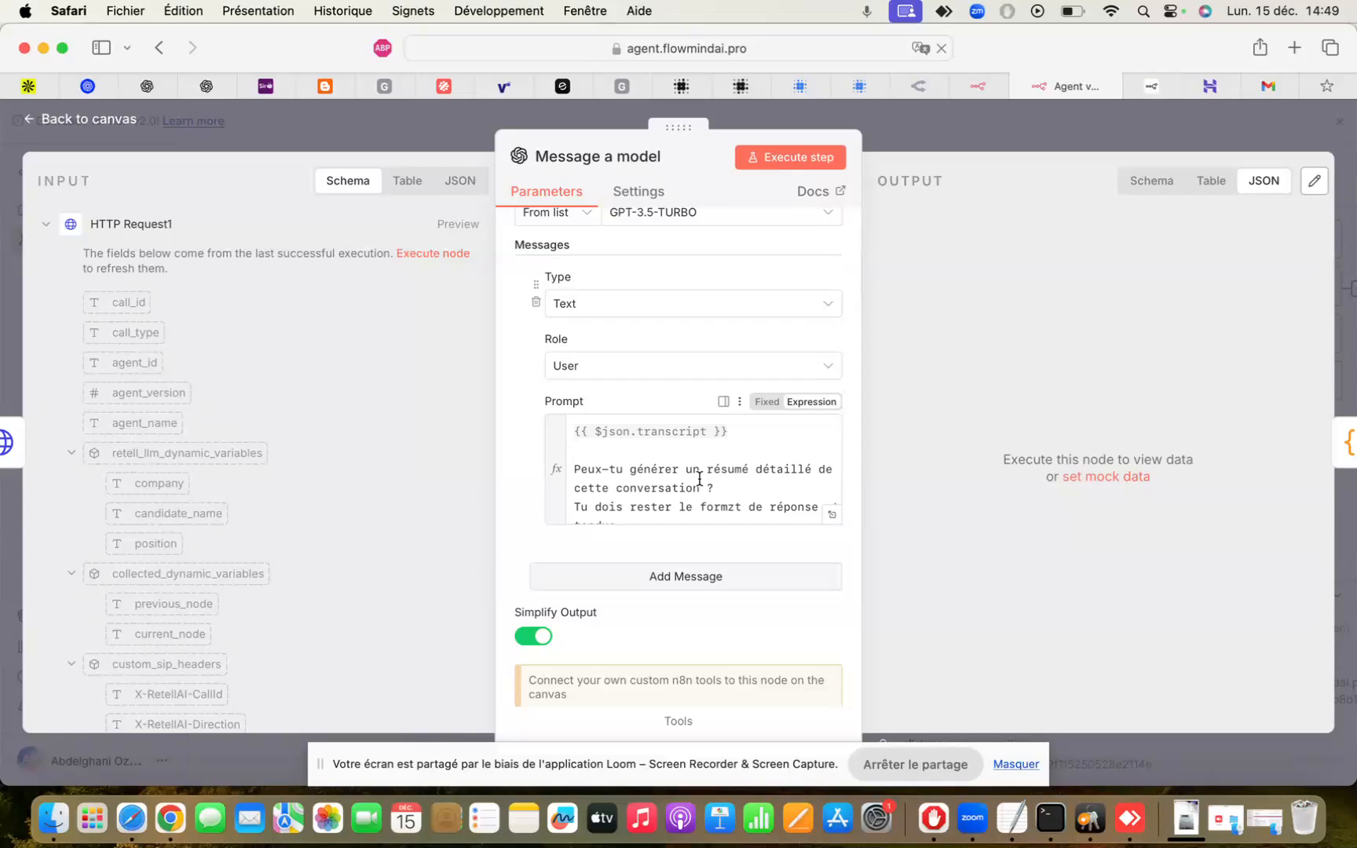
pyautogui.click(953, 116)
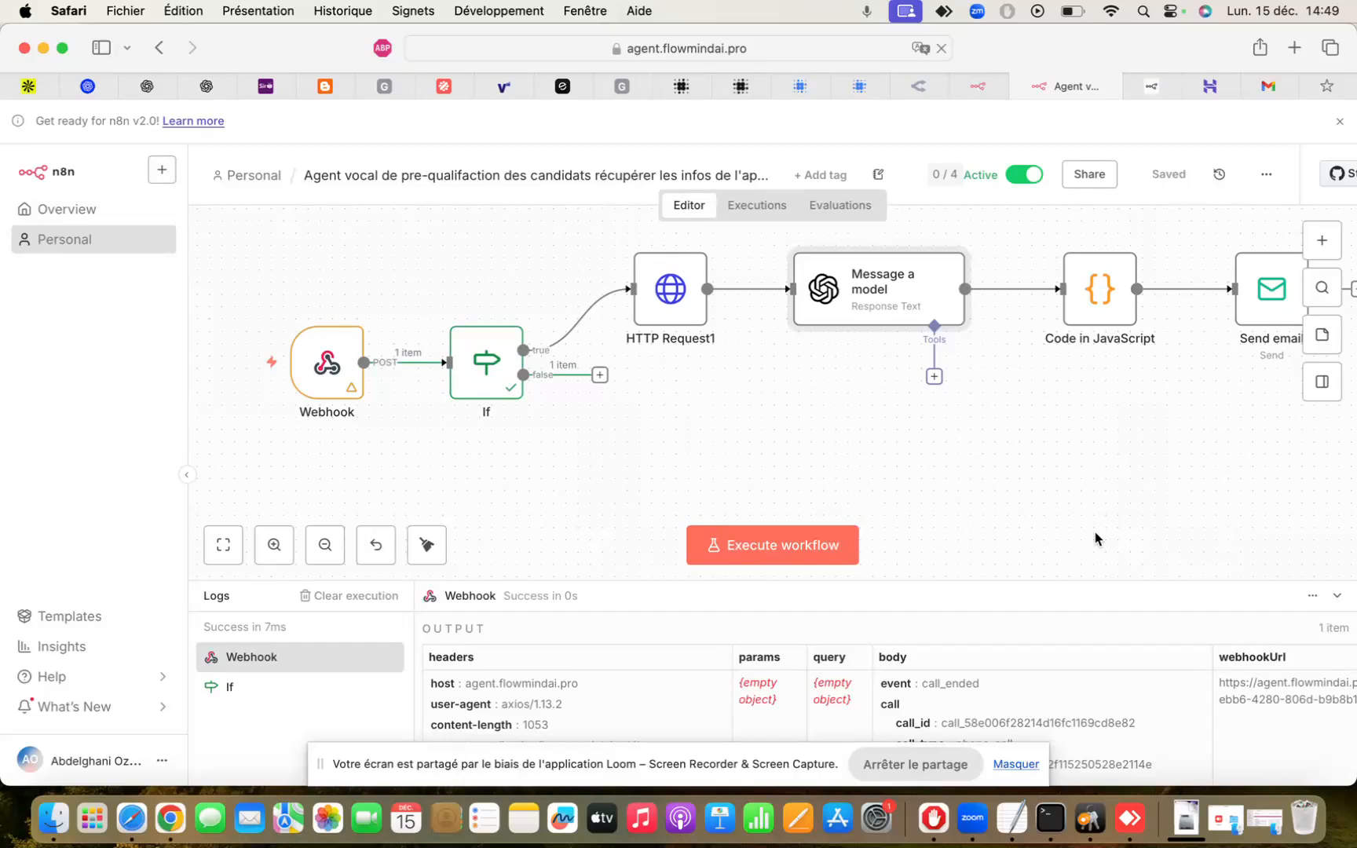
# Check the phone's screen in AnyDesk, and execute the Agent vocal de pre-qualifaction des candidats workflow in n8n
pyautogui.click(1131, 819)
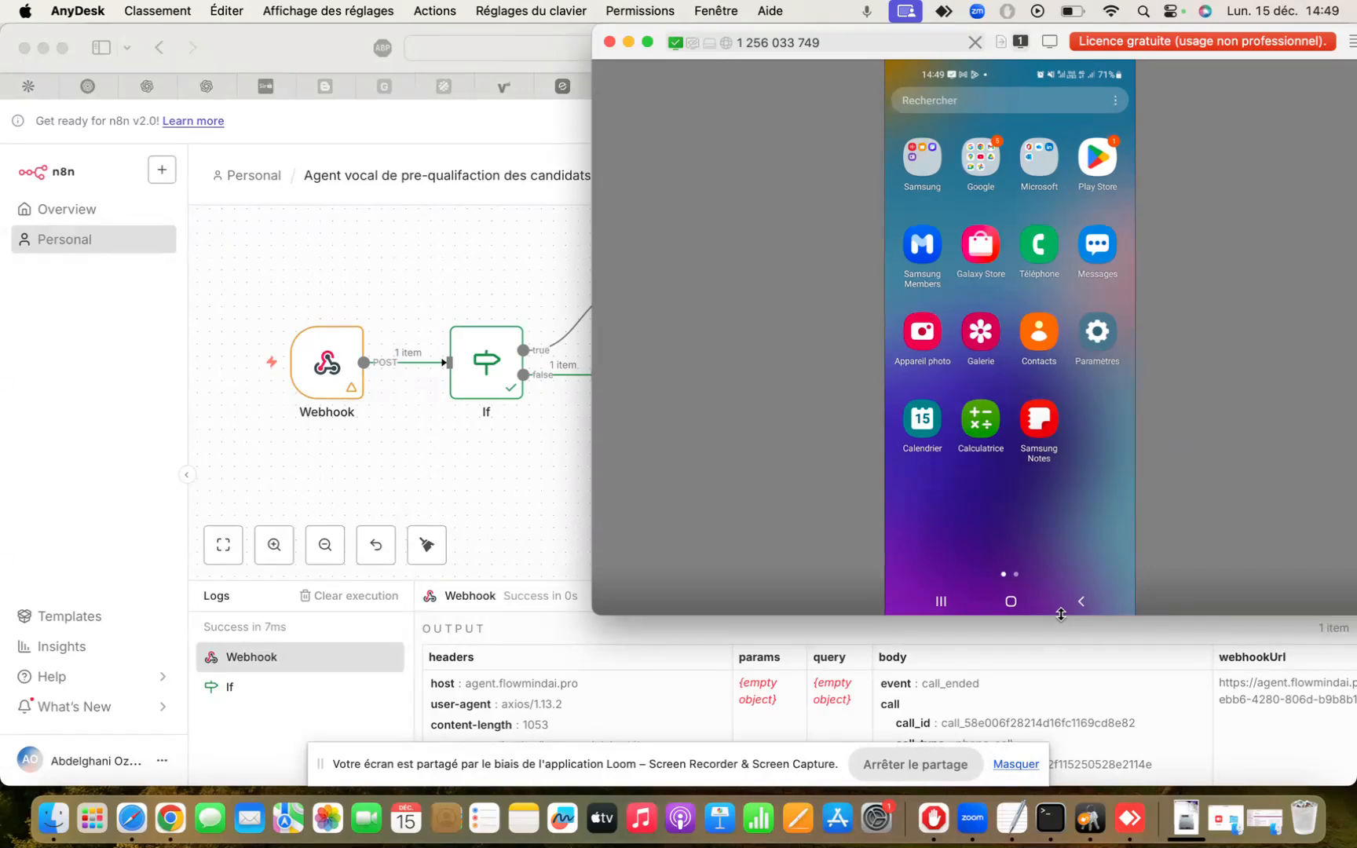
pyautogui.click(520, 288)
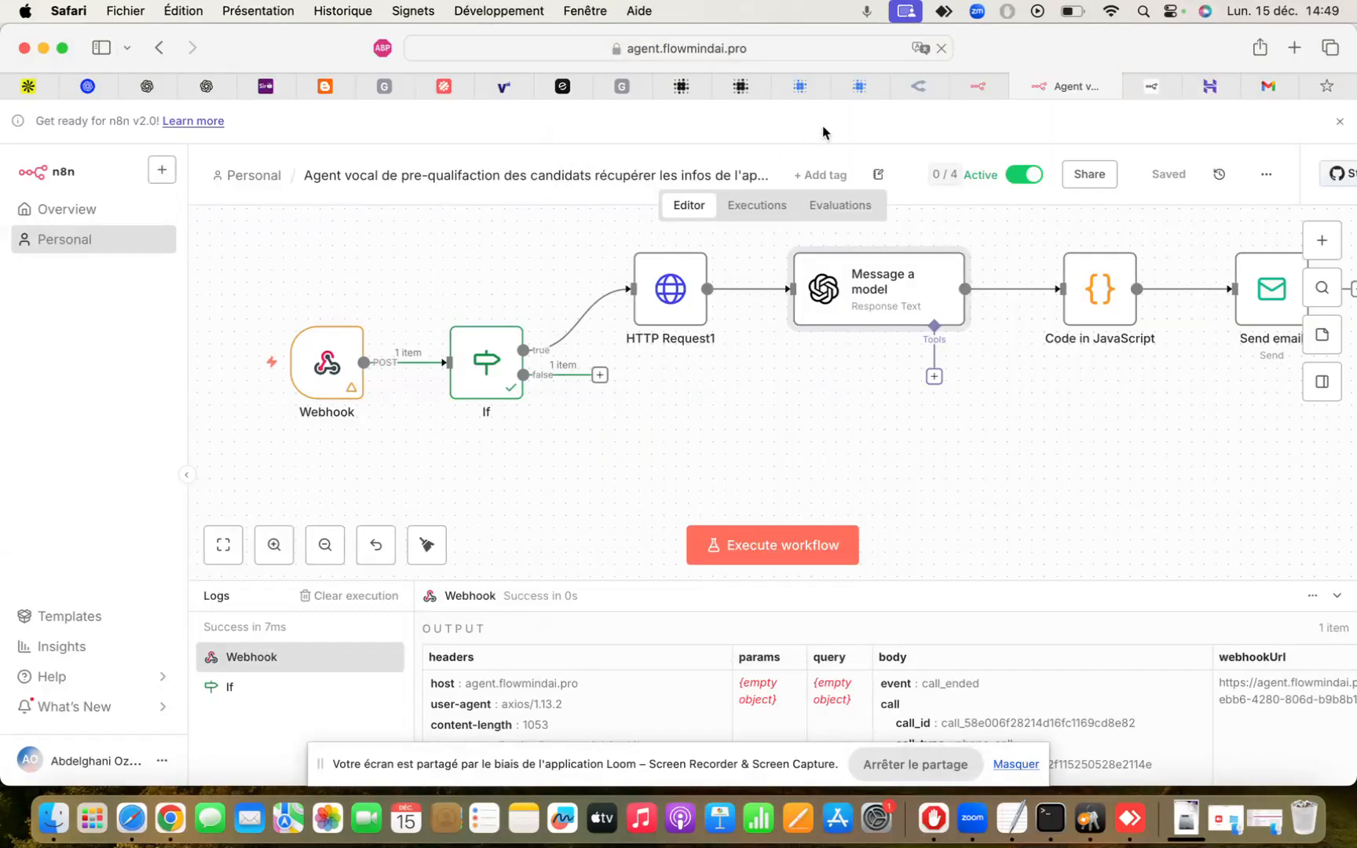
pyautogui.click(993, 89)
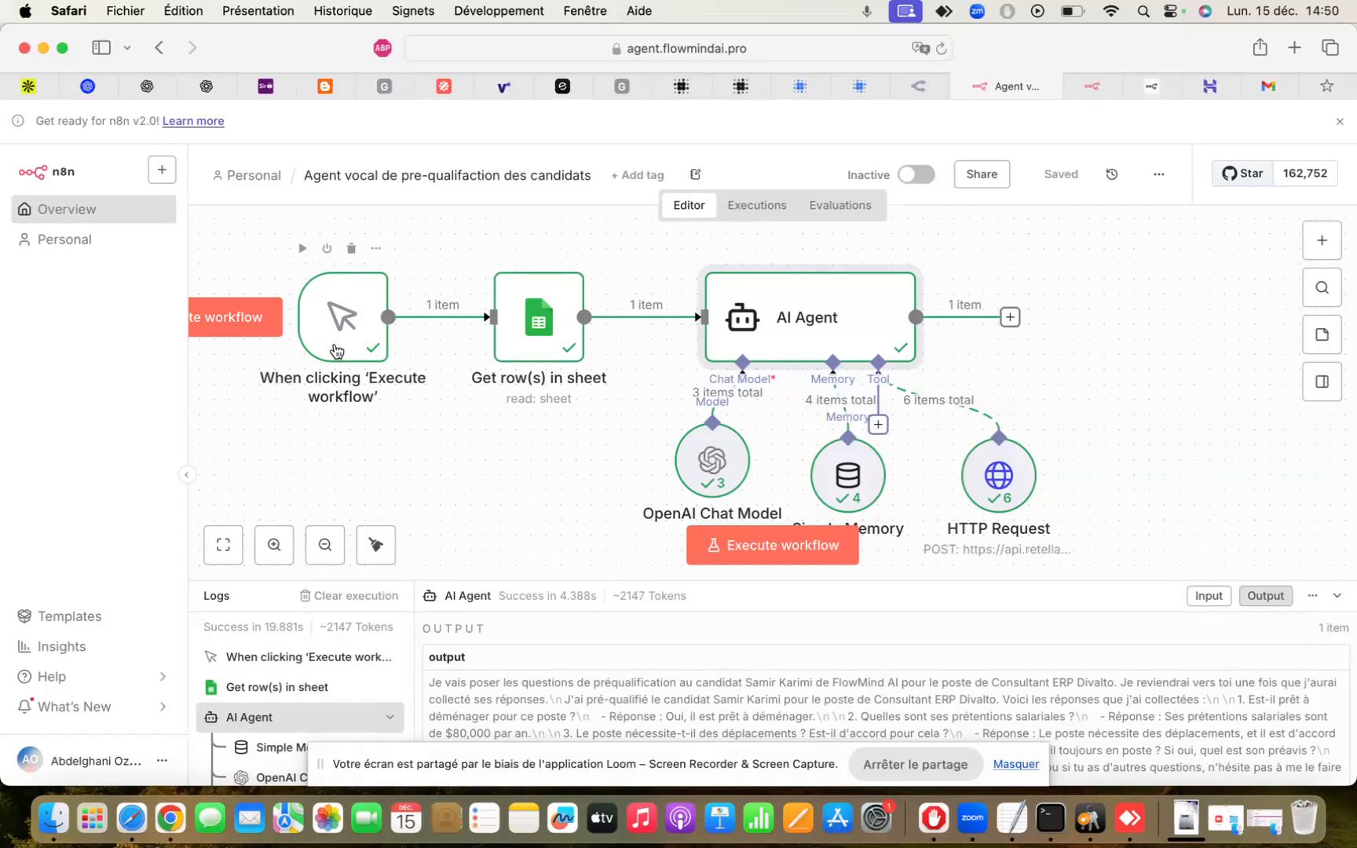
pyautogui.click(246, 328)
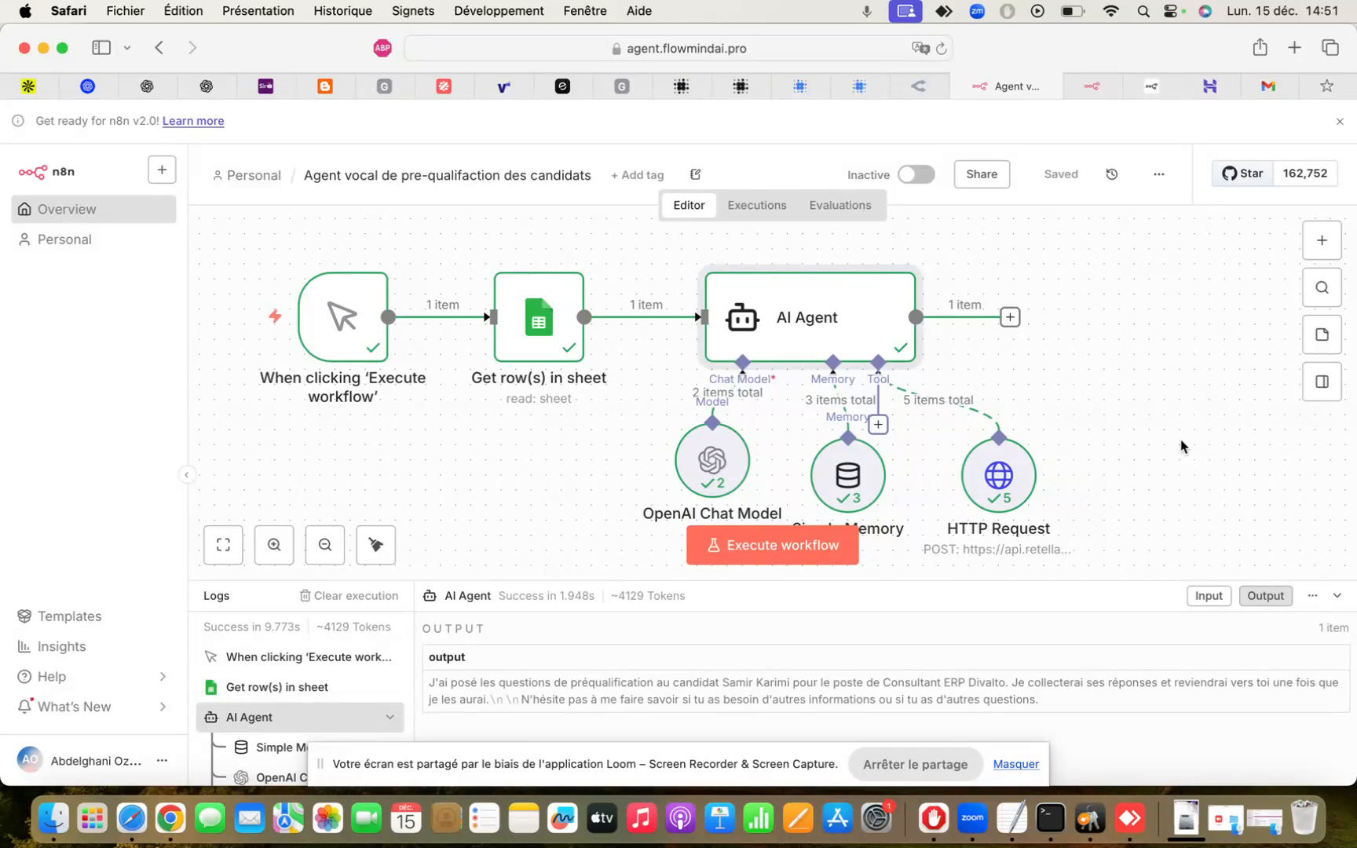
# View the Retell AI agent again, and open the execution history of the n8n workflow that retrieves the call information
pyautogui.click(687, 88)
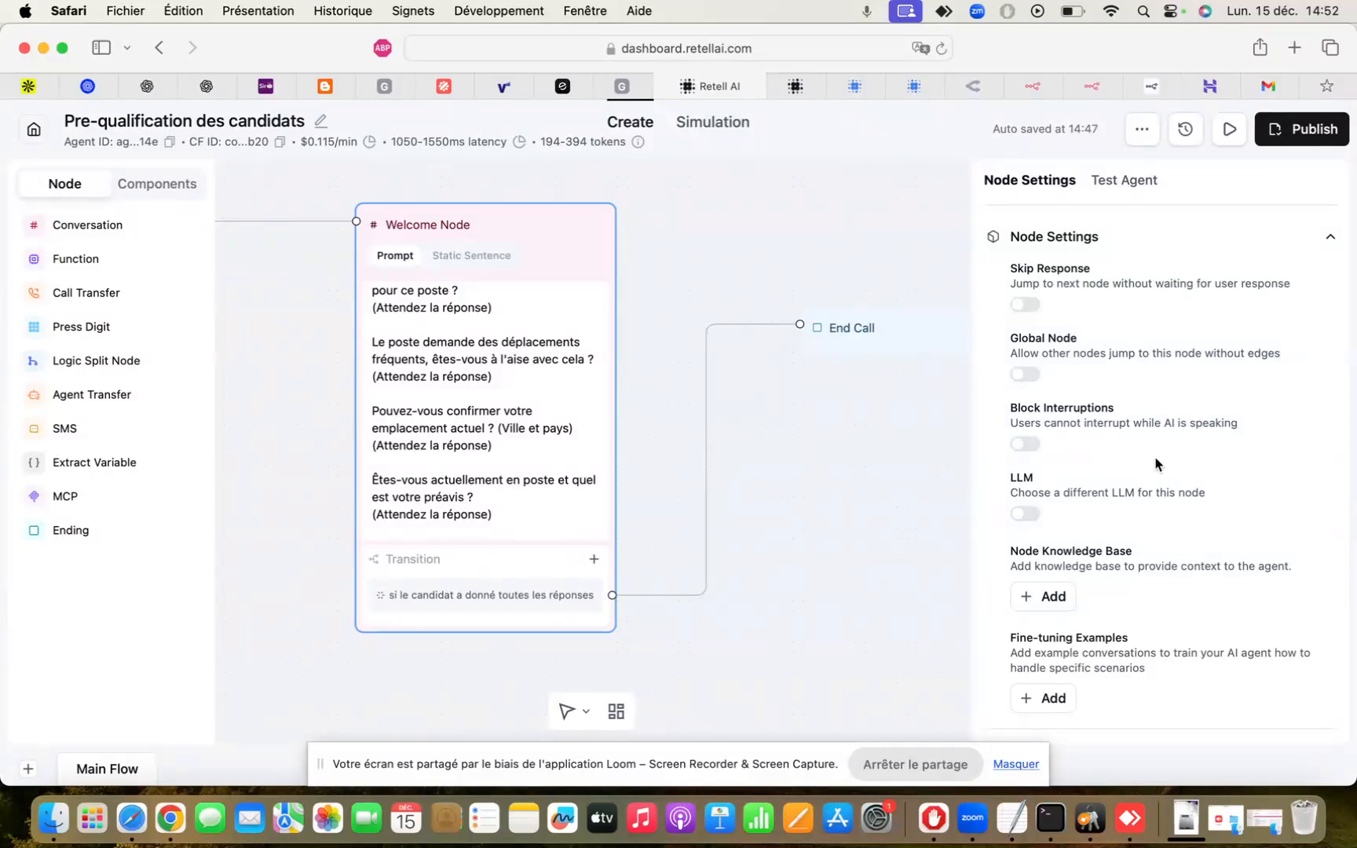
pyautogui.click(1096, 86)
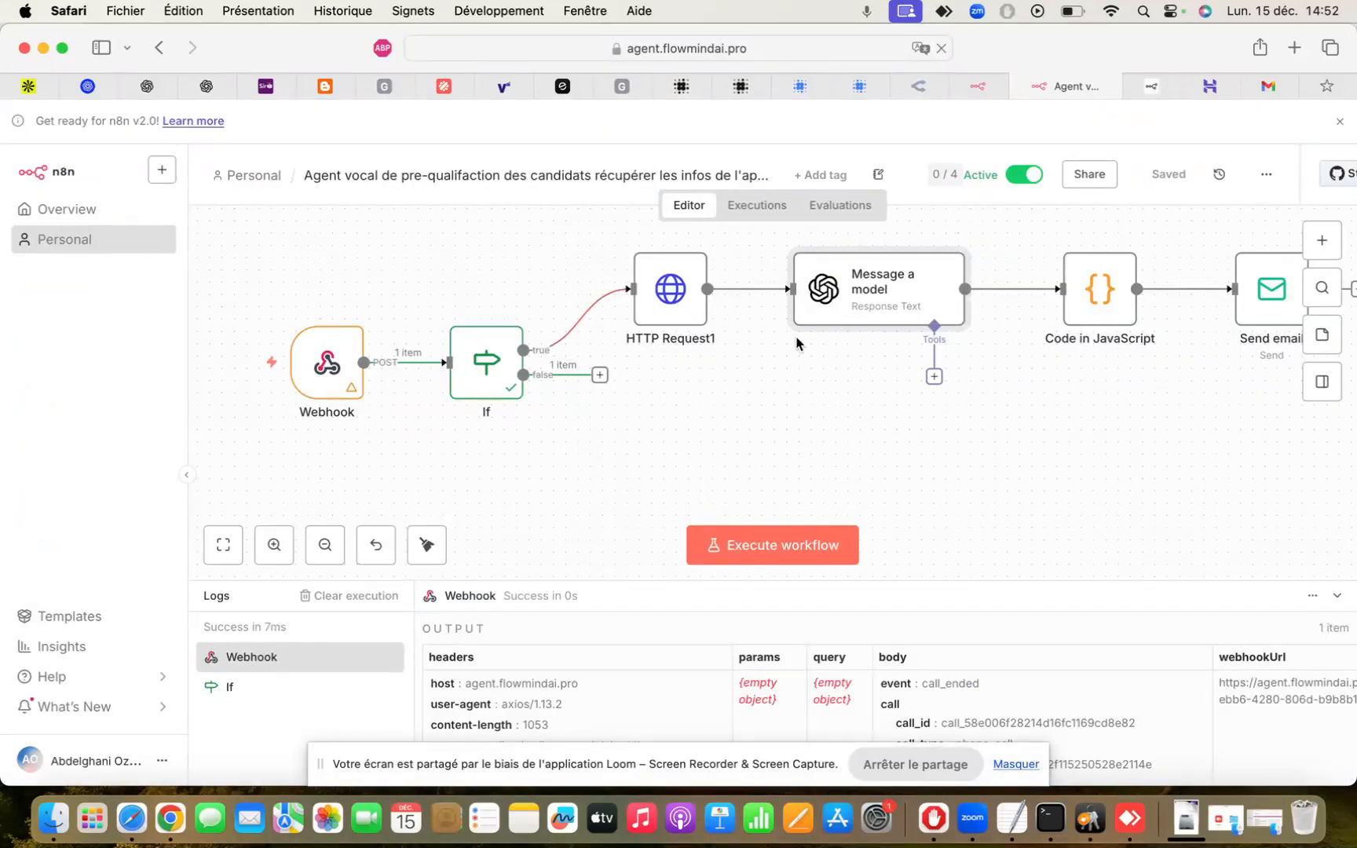
pyautogui.click(757, 205)
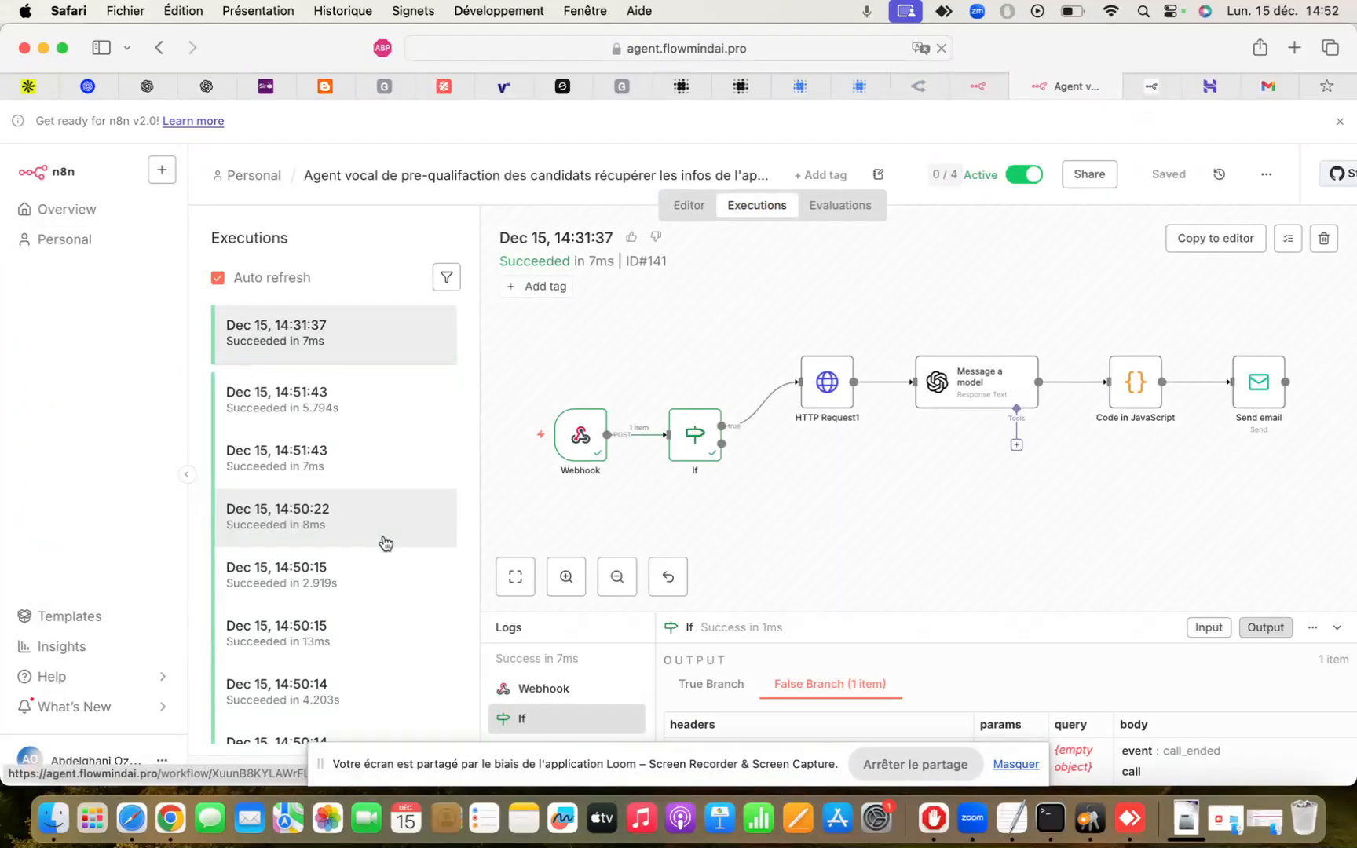
# Find the Dec 15, 14:51:43 execution that ran 5.794s in the execution history and copy it to the editor
pyautogui.scroll(-2, 385, 544)
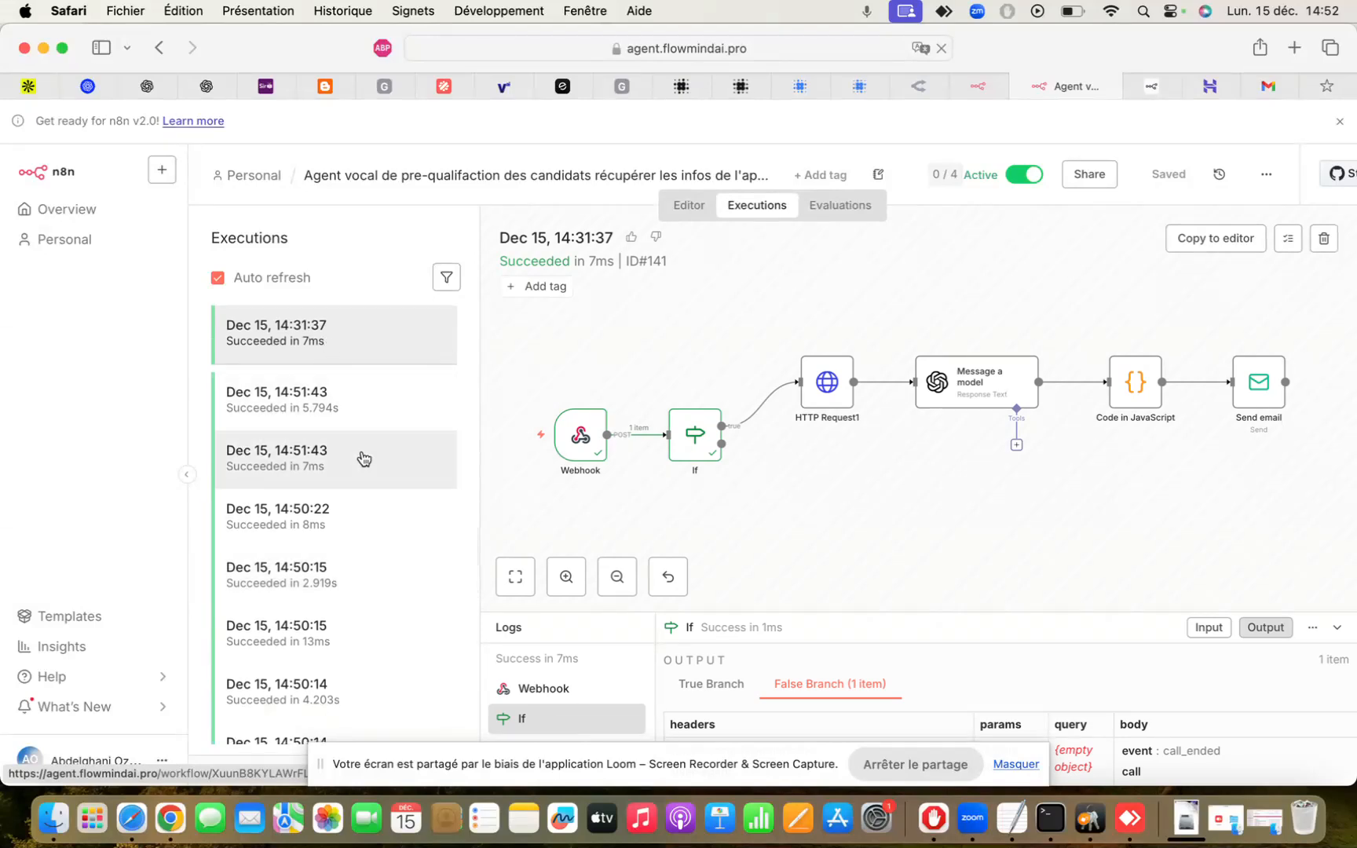
pyautogui.scroll(-5, 338, 562)
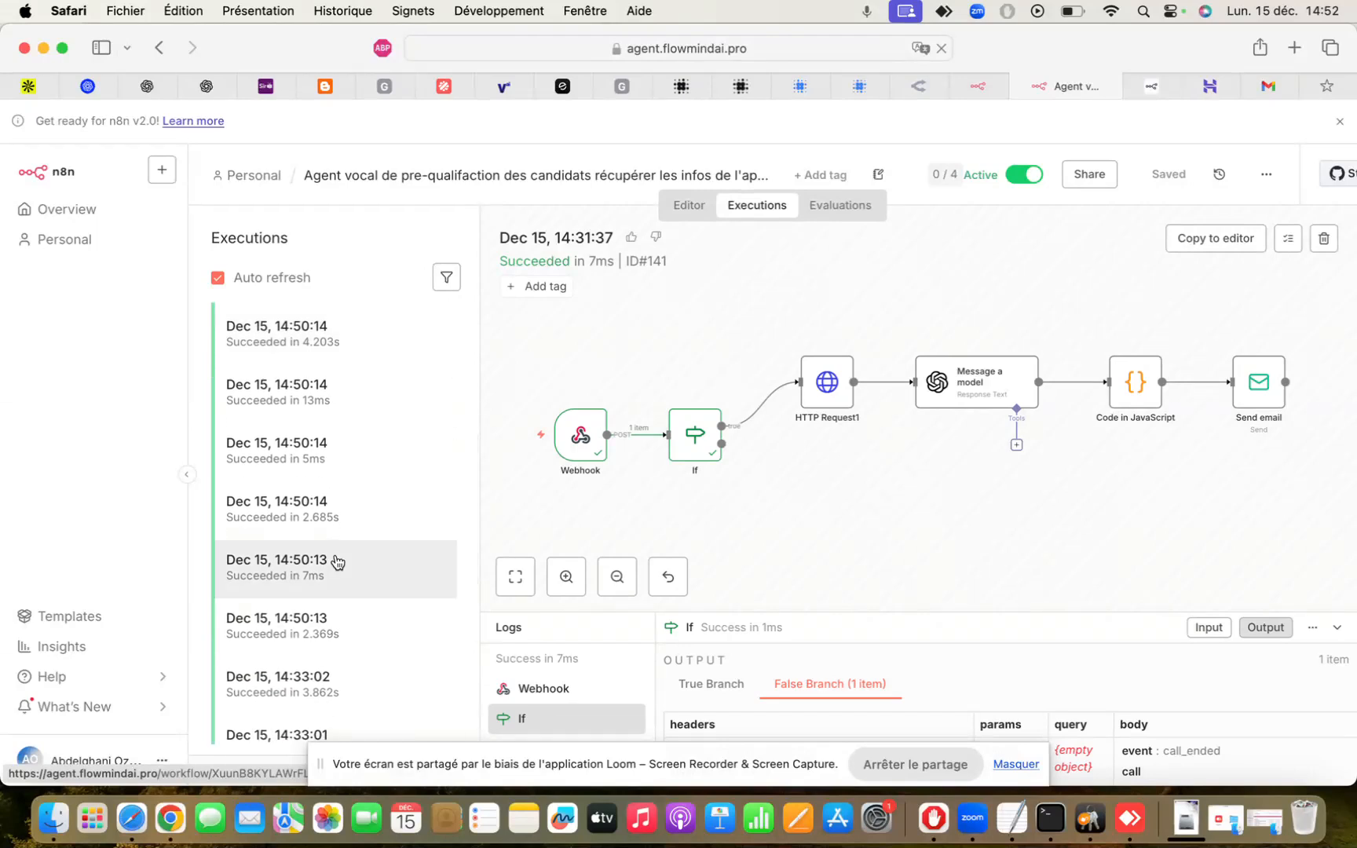
pyautogui.scroll(-1, 338, 561)
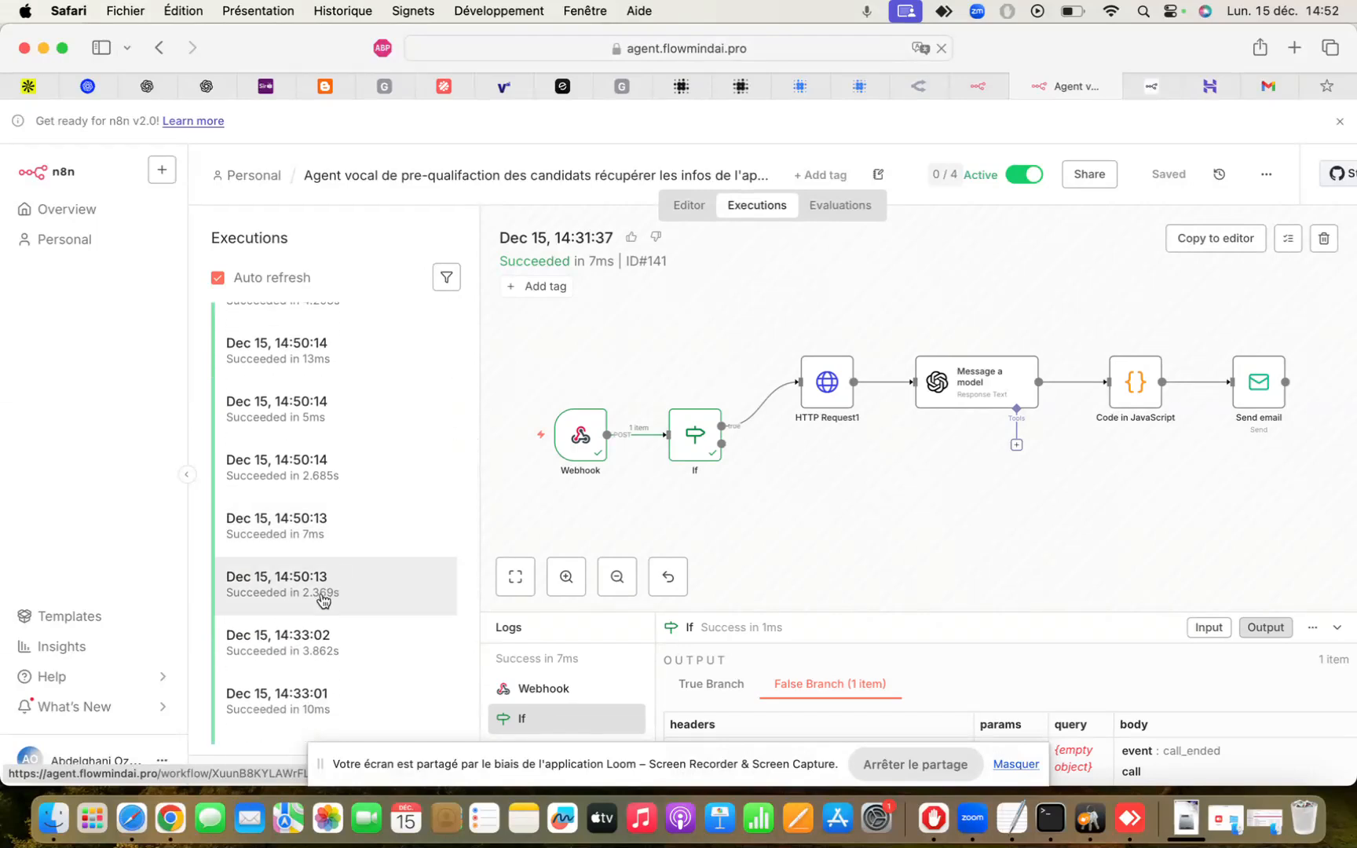
pyautogui.scroll(3, 357, 561)
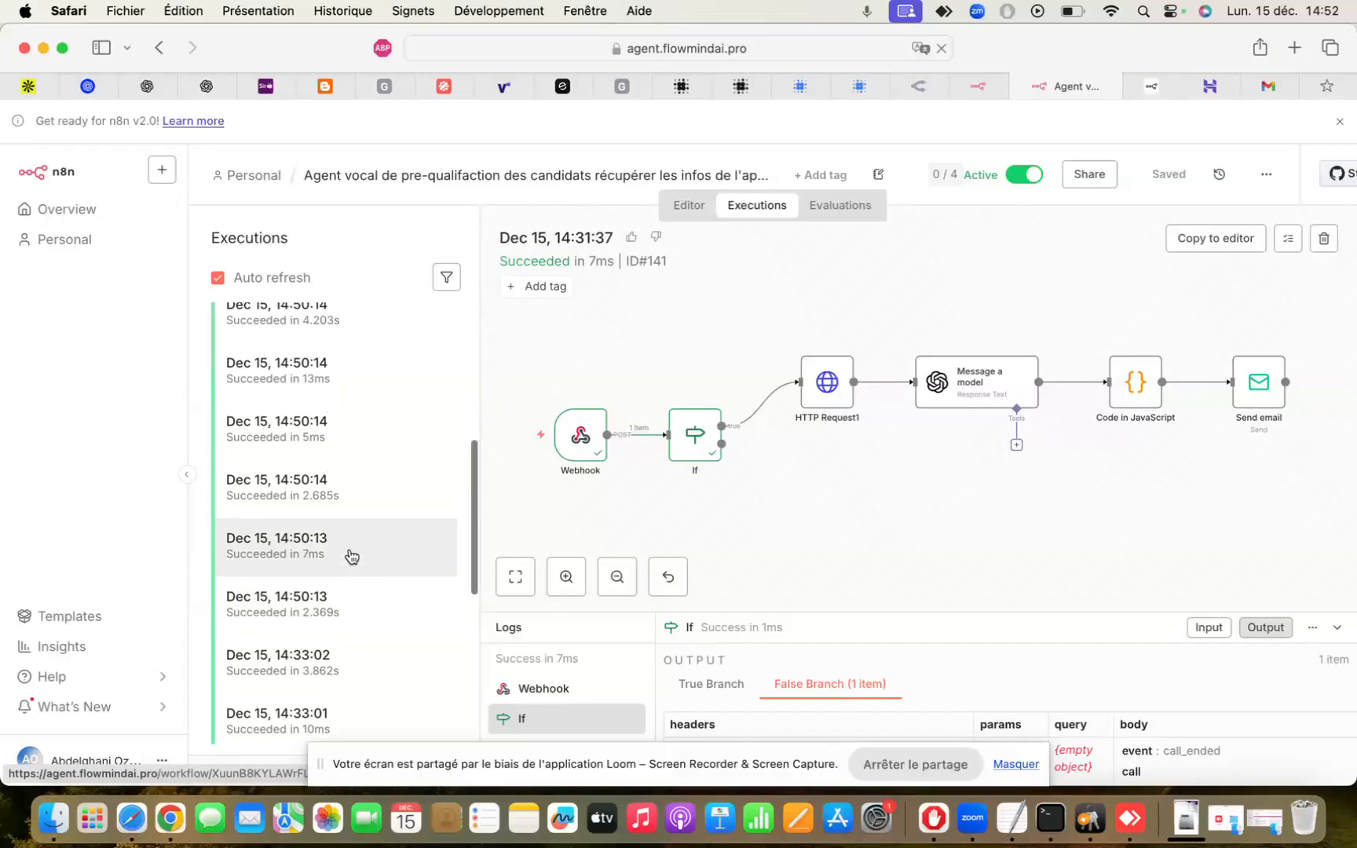
pyautogui.scroll(2, 352, 557)
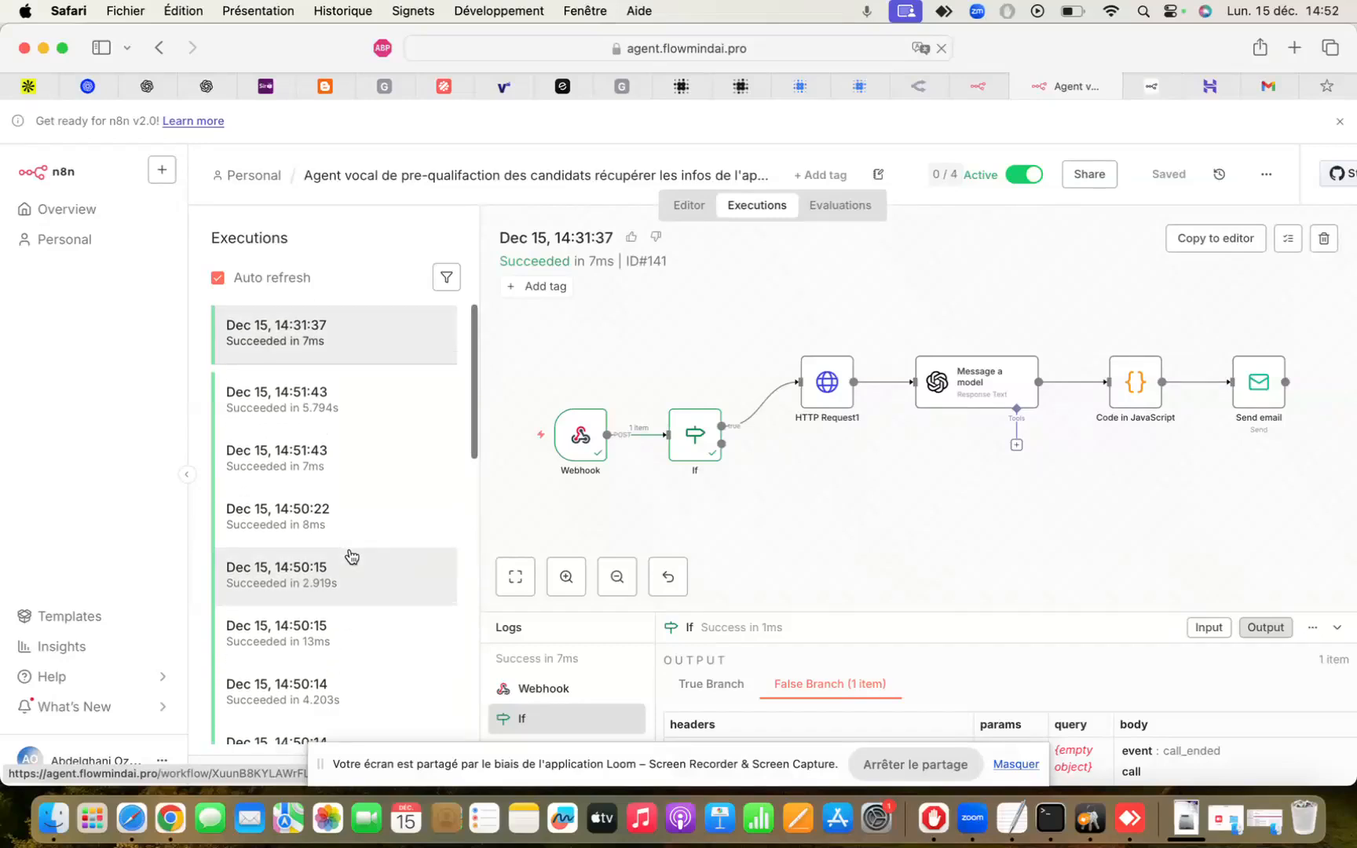
pyautogui.click(302, 402)
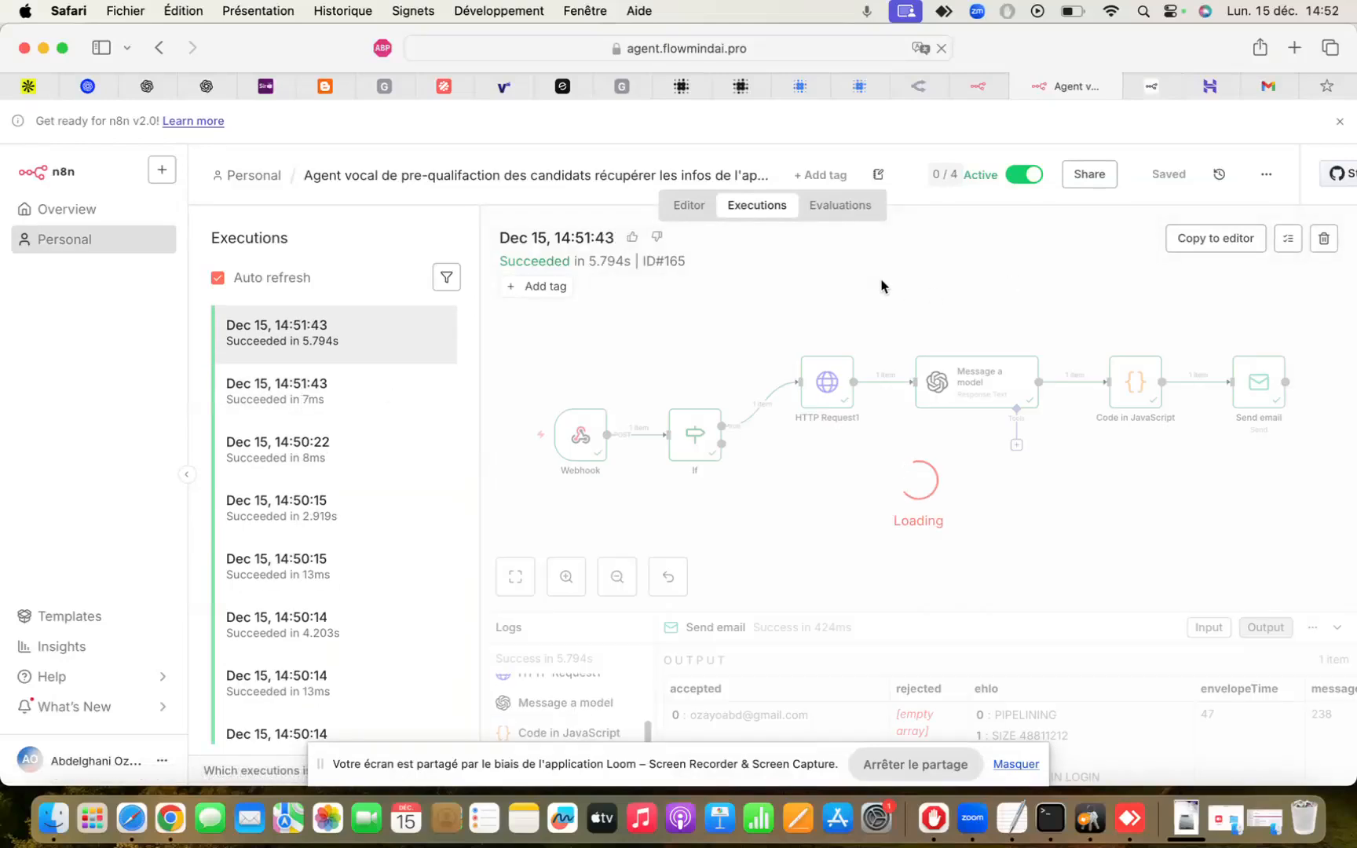
pyautogui.click(1213, 244)
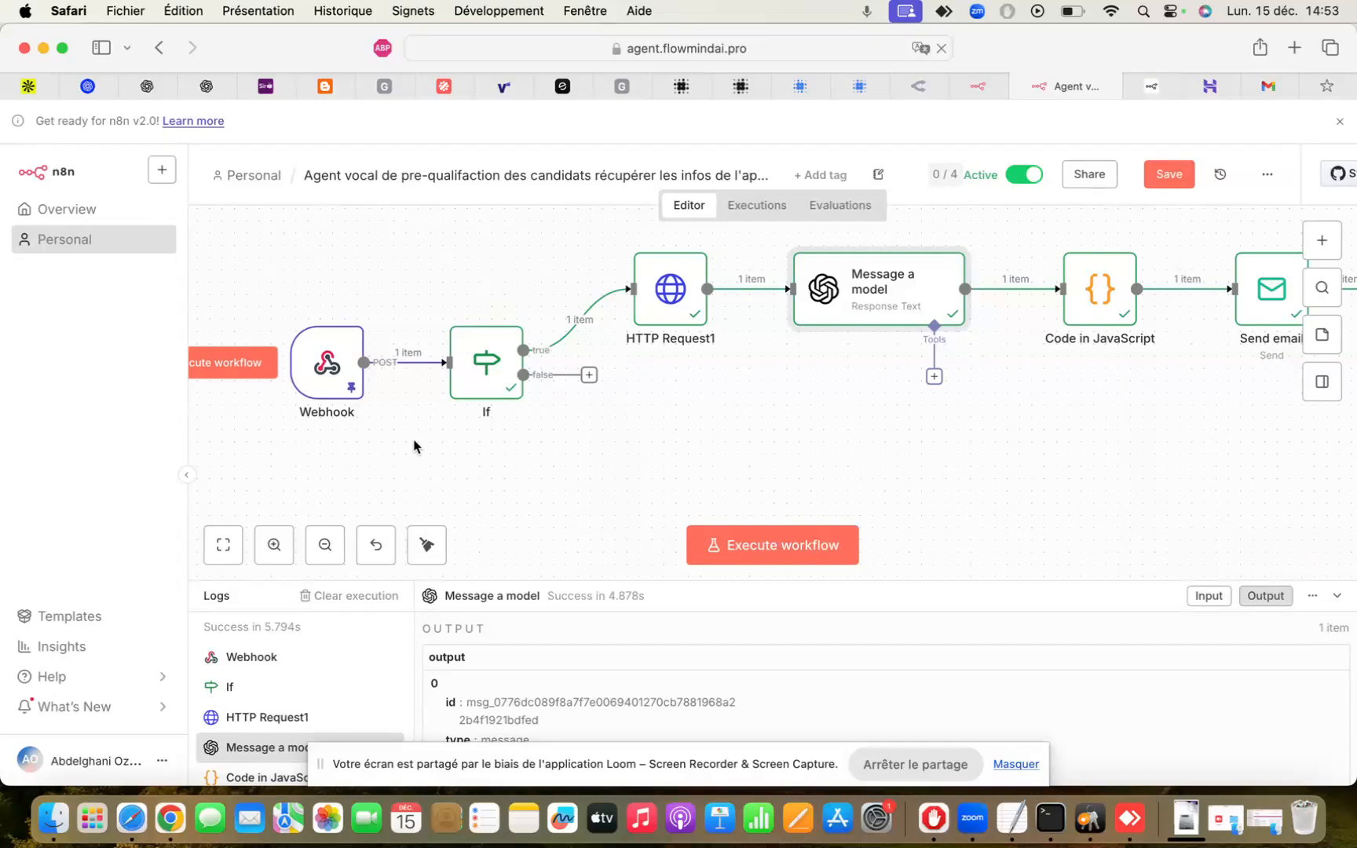
# Inspect the Webhook node's received call data and the If node's condition checking that the event equals call_analyzed
pyautogui.doubleClick(327, 377)
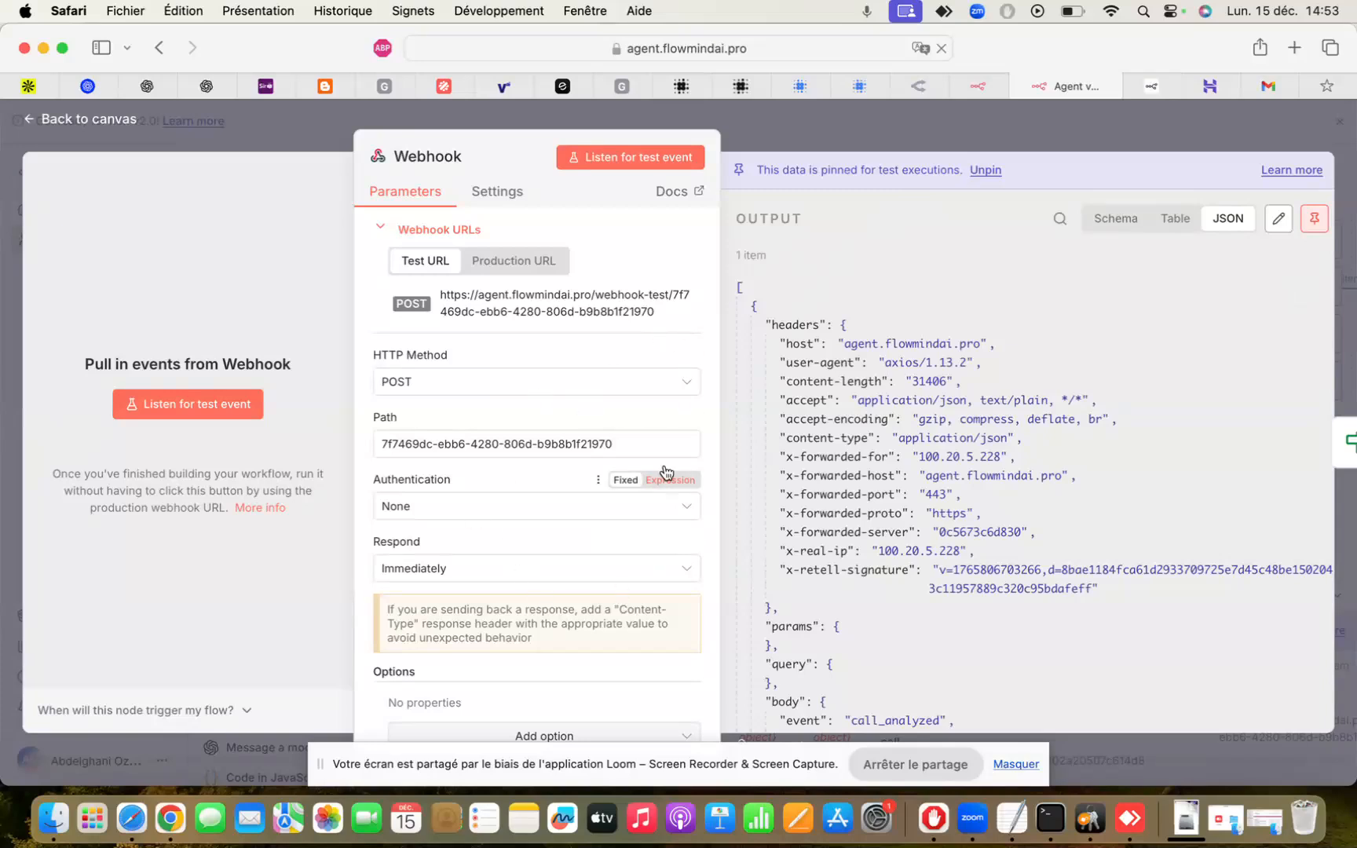
pyautogui.click(903, 128)
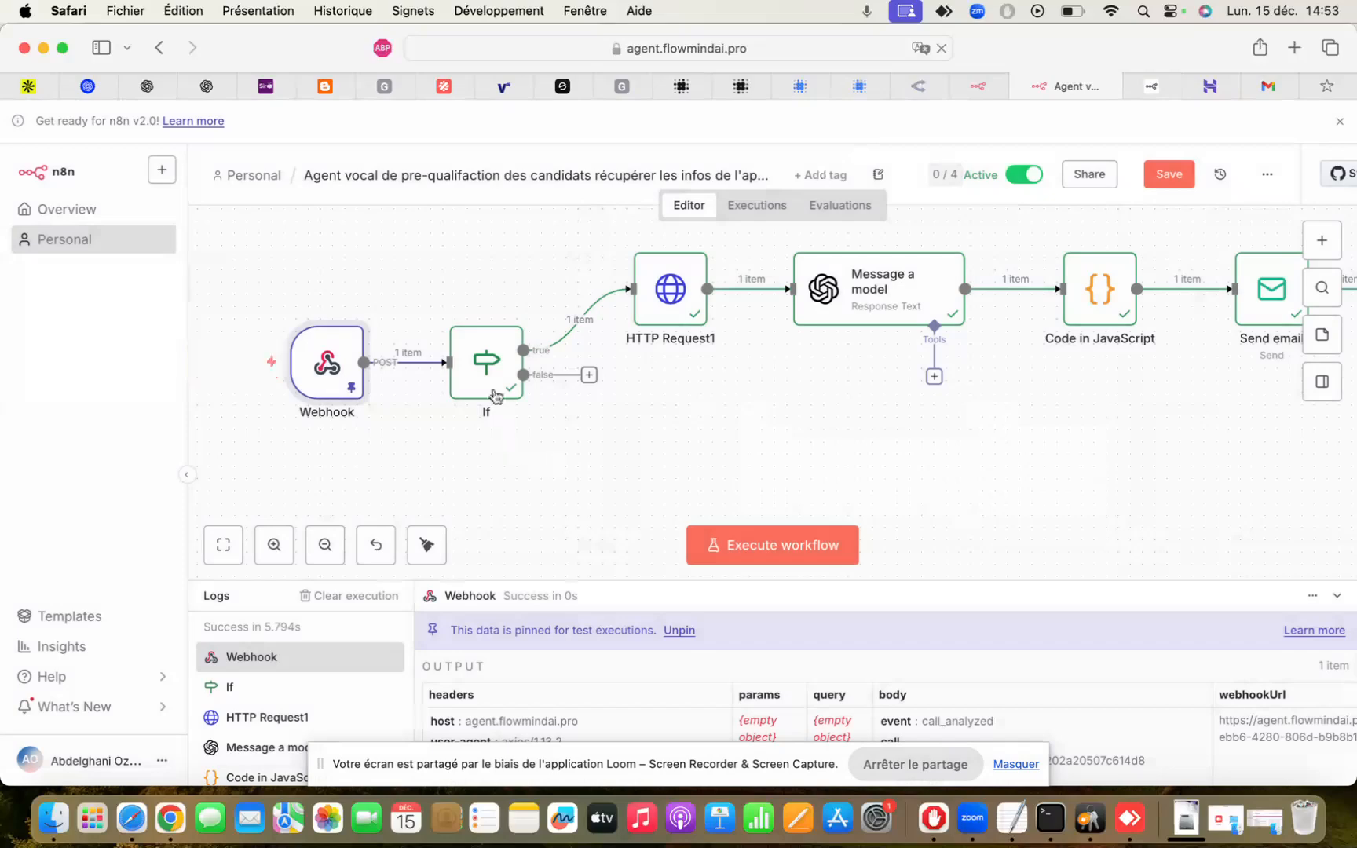
pyautogui.click(492, 389)
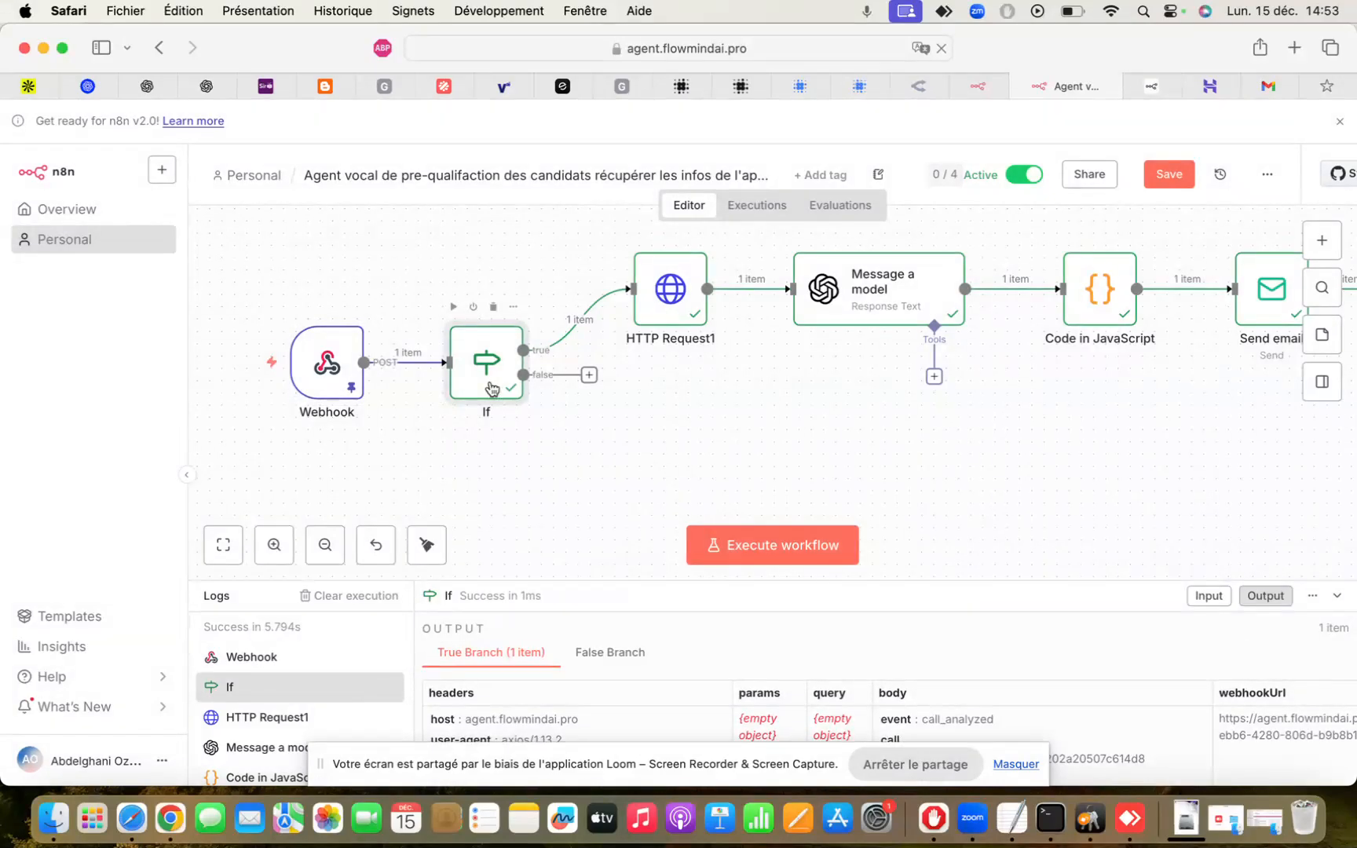
pyautogui.doubleClick(492, 389)
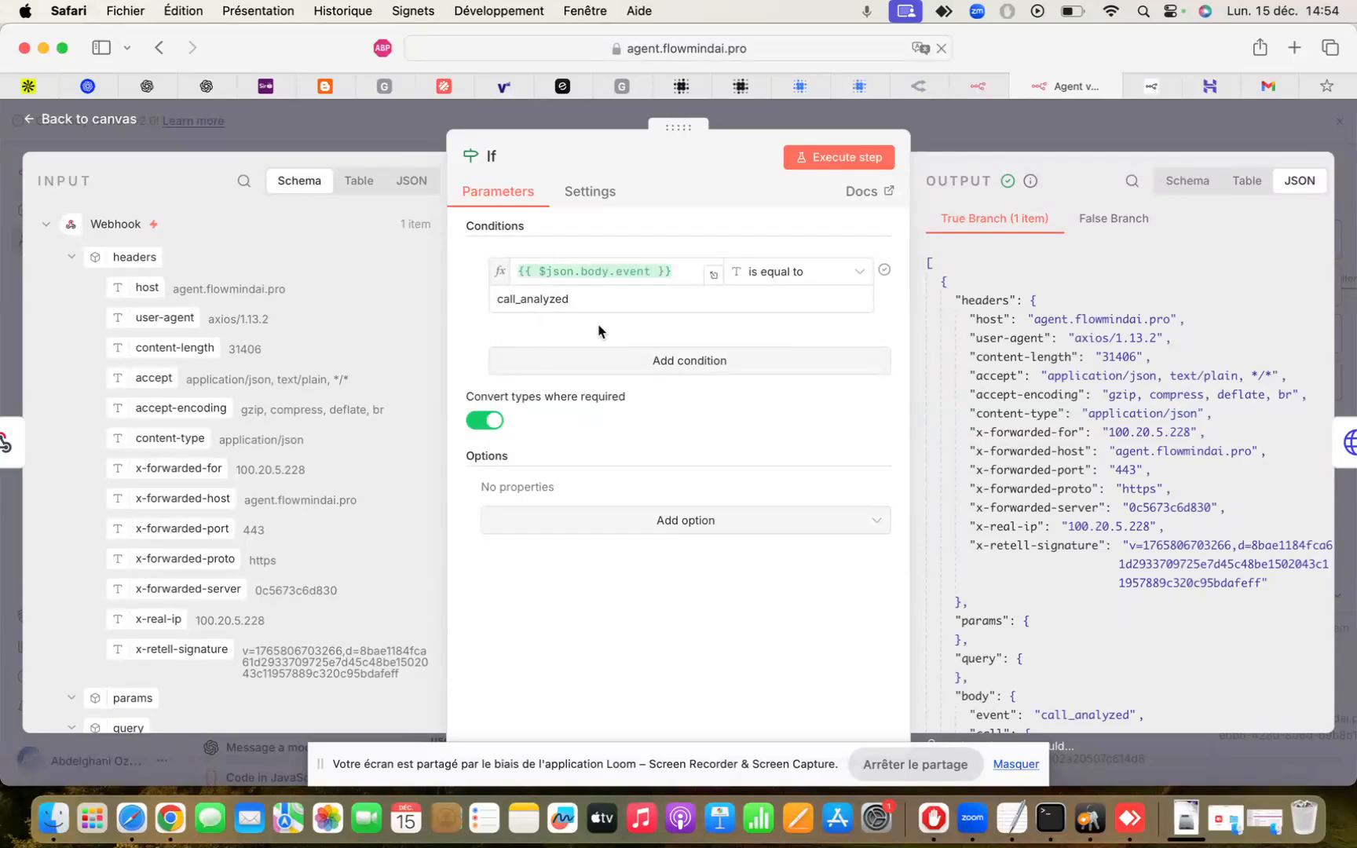
pyautogui.click(781, 113)
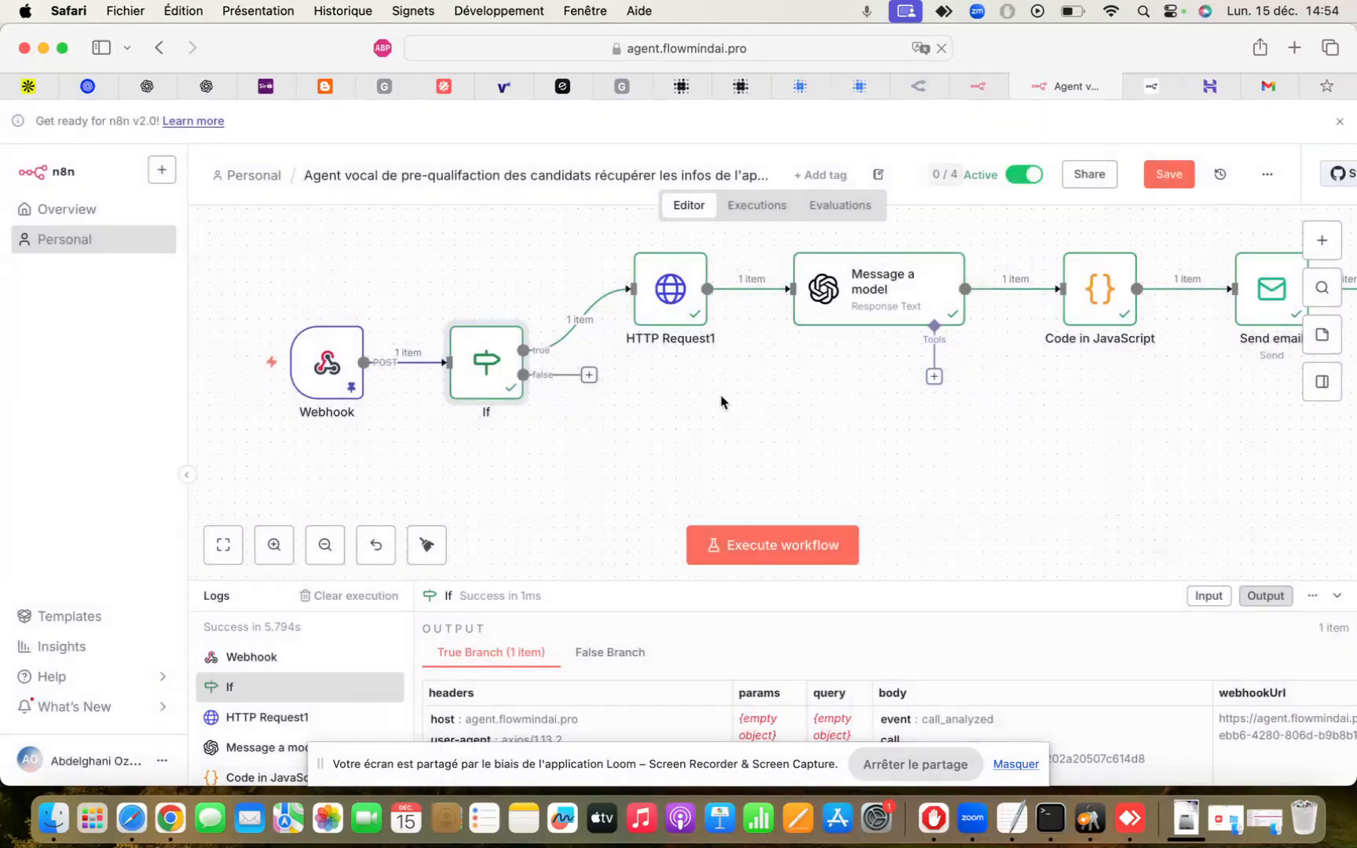
# Examine the HTTP Request1 node's output, reading through the call details and the conversation transcript
pyautogui.click(670, 307)
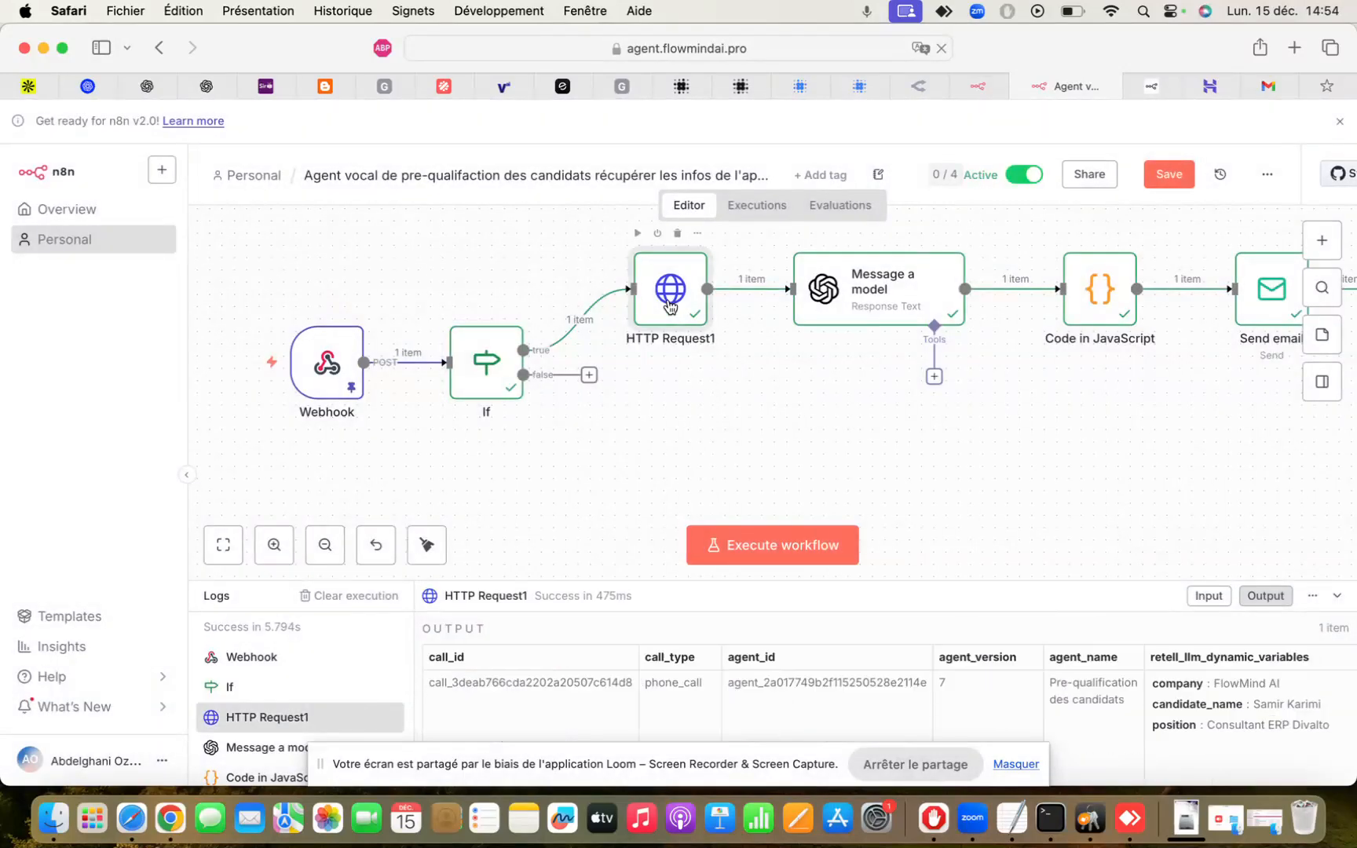
pyautogui.doubleClick(671, 306)
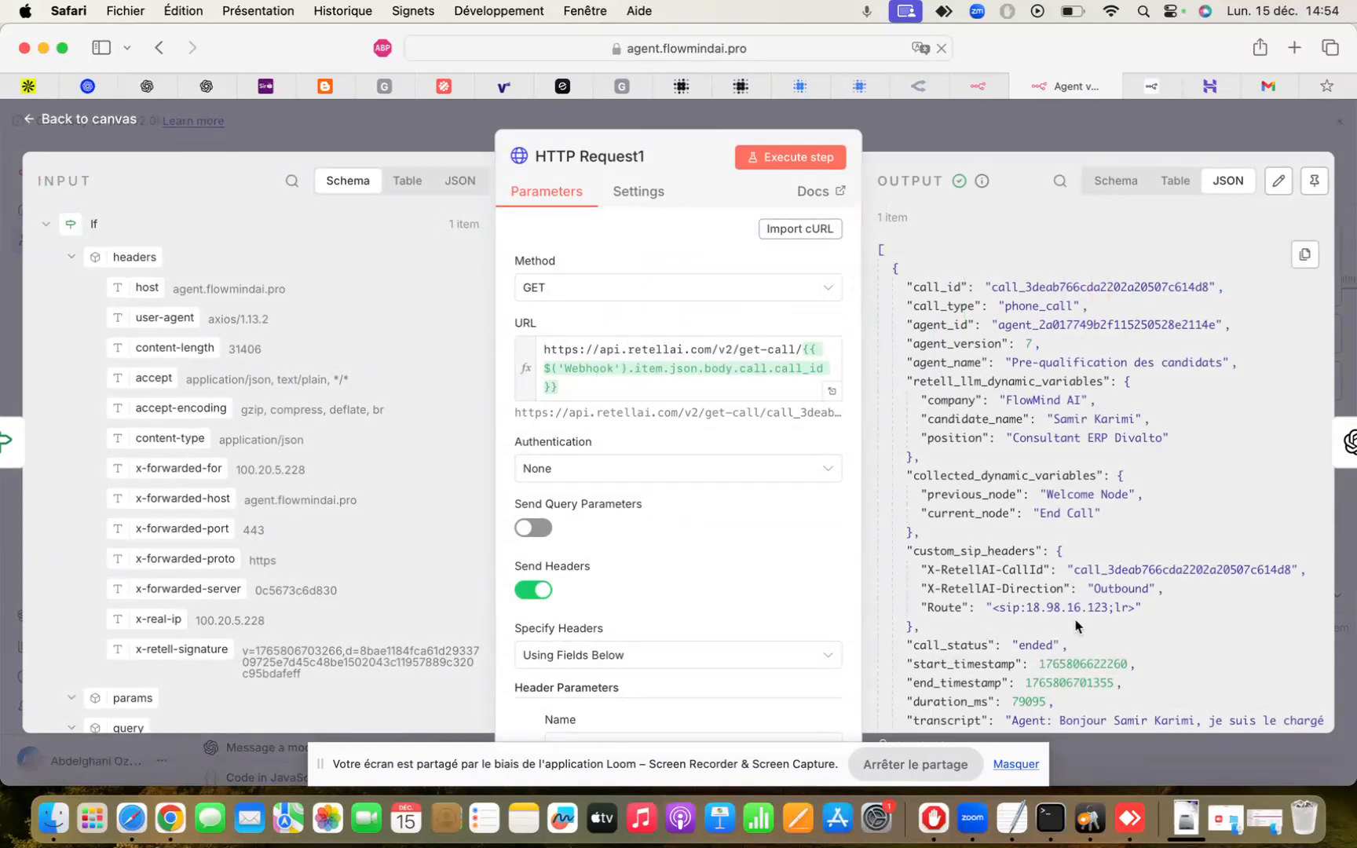
pyautogui.scroll(-3, 1076, 626)
pyautogui.scroll(-8, 1077, 626)
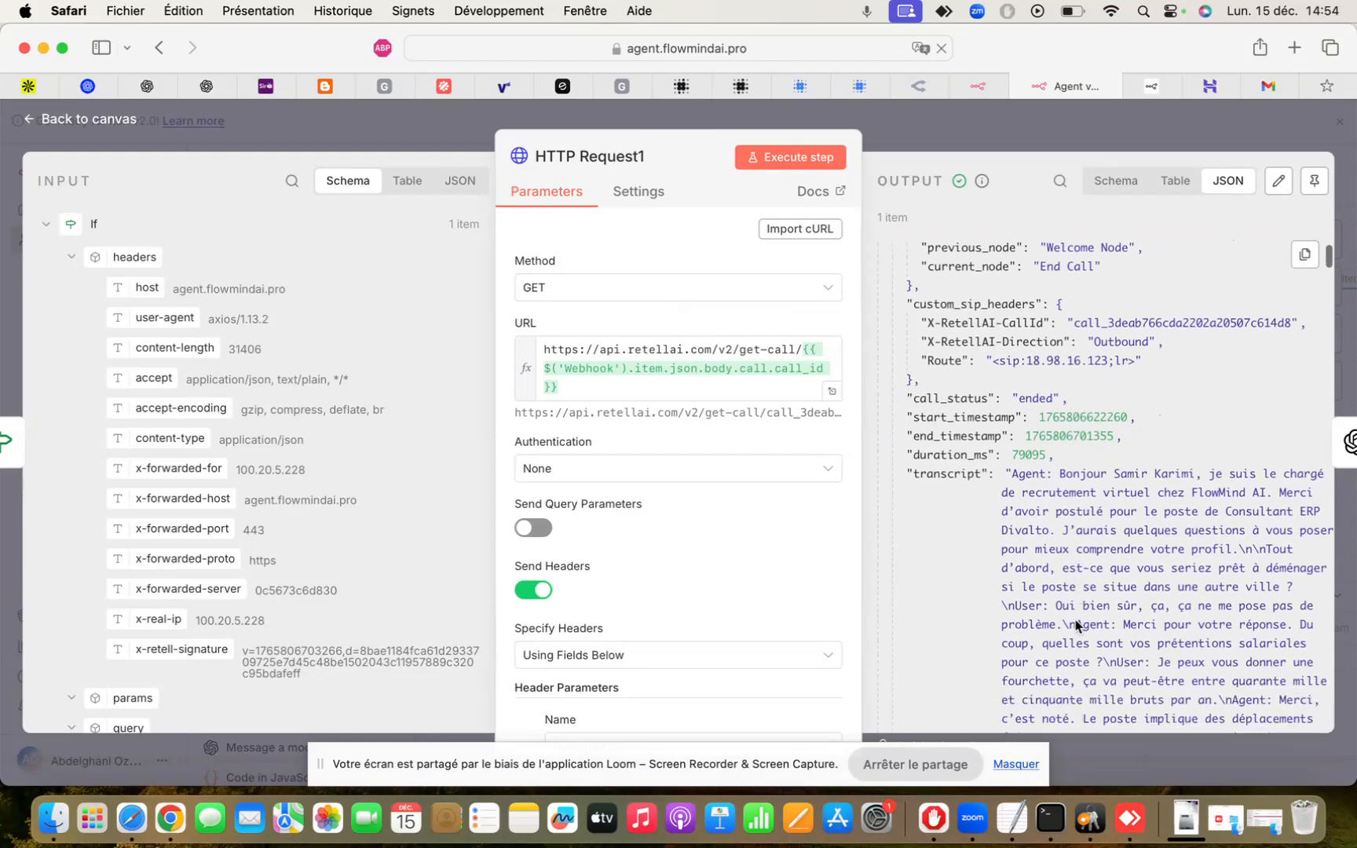
pyautogui.scroll(2, 1076, 627)
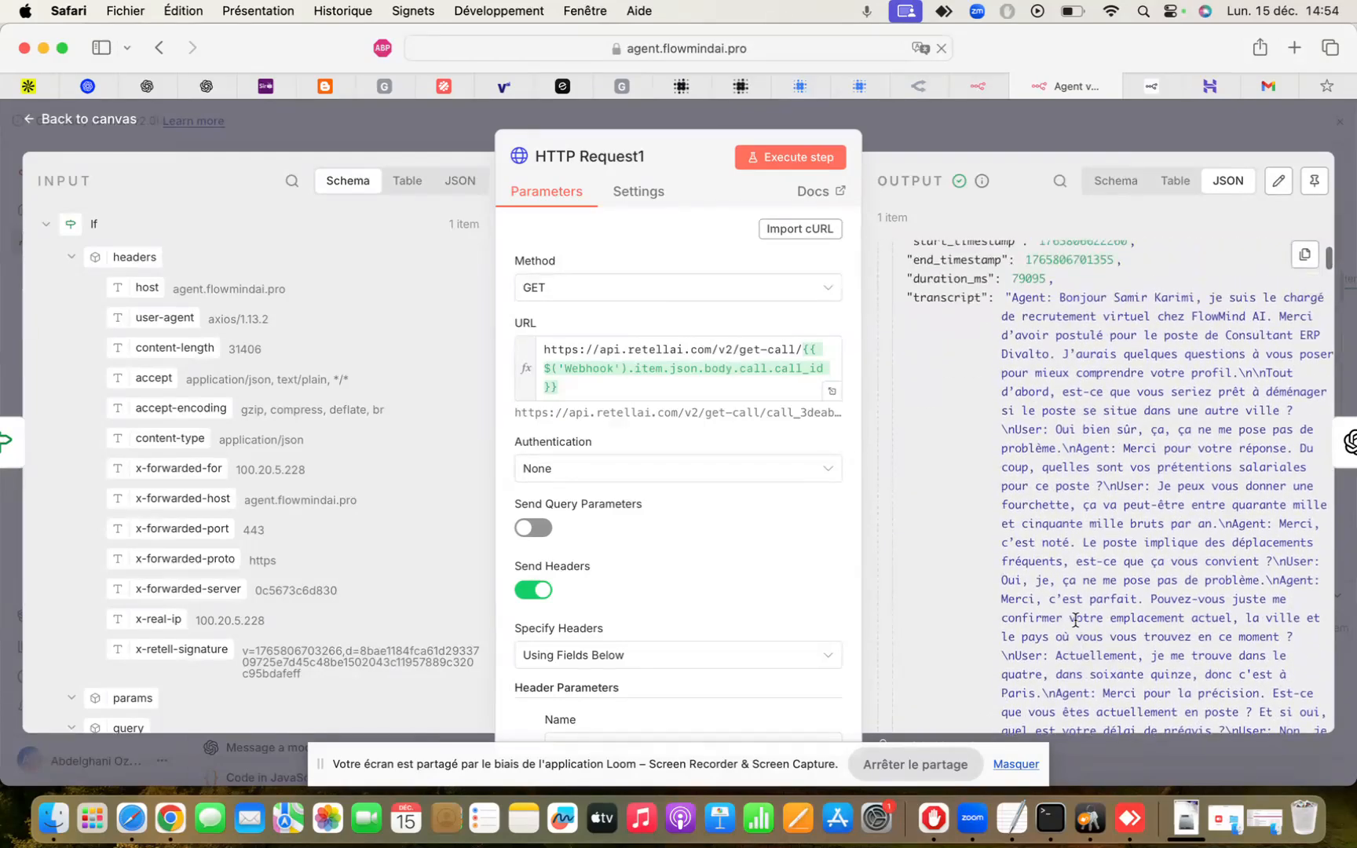
pyautogui.scroll(-4, 1076, 621)
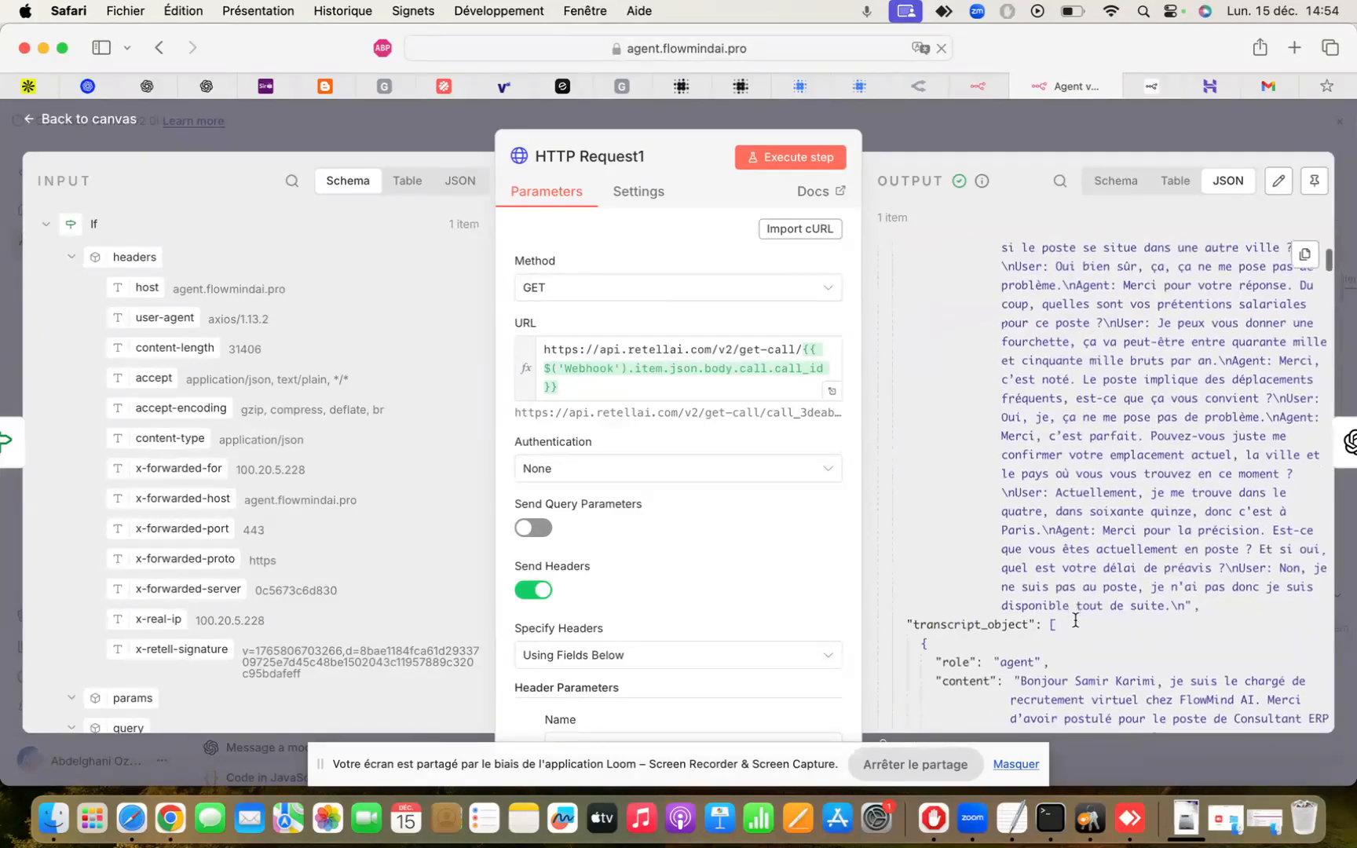
pyautogui.scroll(-2, 1077, 625)
pyautogui.scroll(-5, 1076, 626)
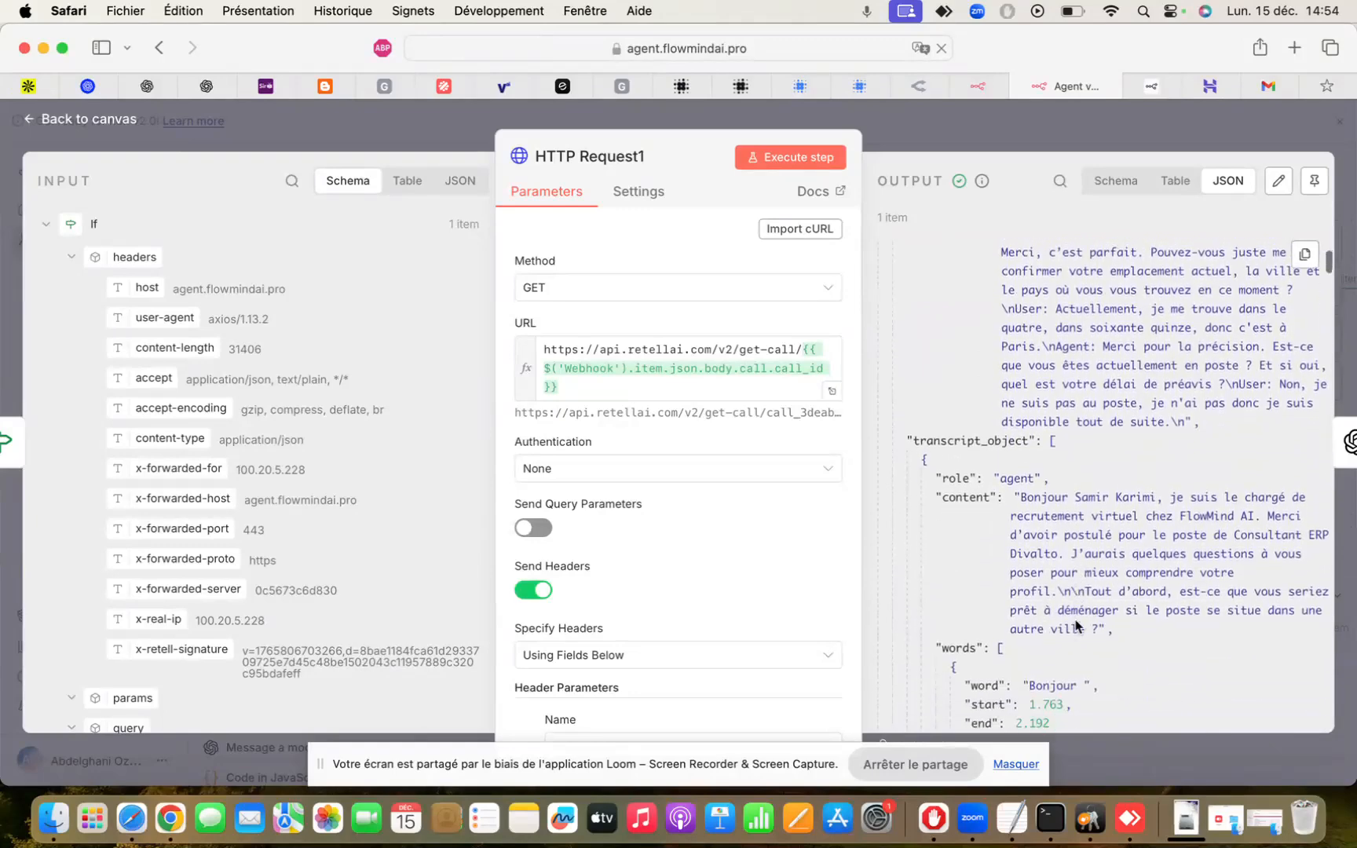
pyautogui.click(1022, 126)
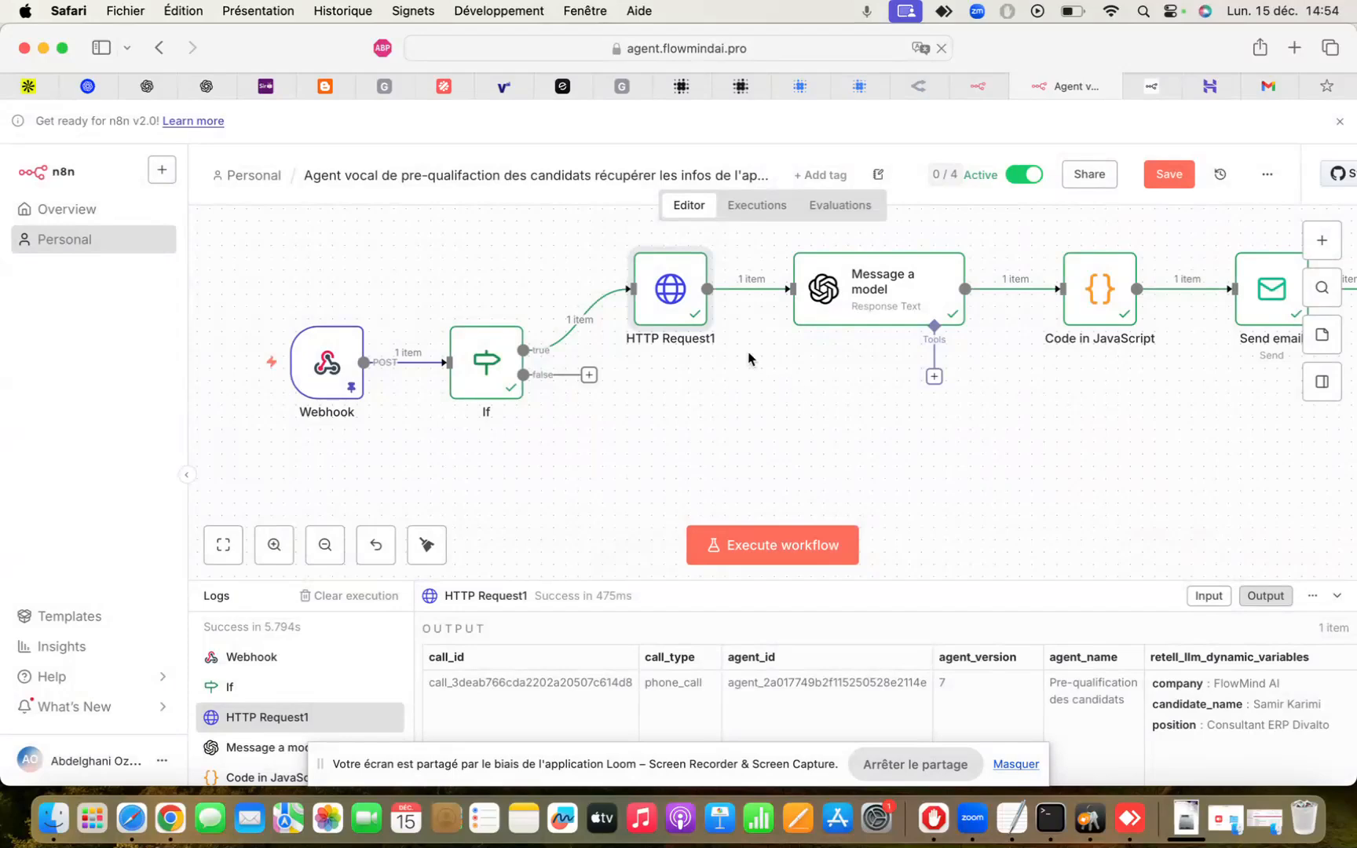
# Review the Code in JavaScript node's script and the candidate fields and question answers it extracts
pyautogui.moveTo(879, 306)
pyautogui.click(1109, 308)
pyautogui.doubleClick(1109, 308)
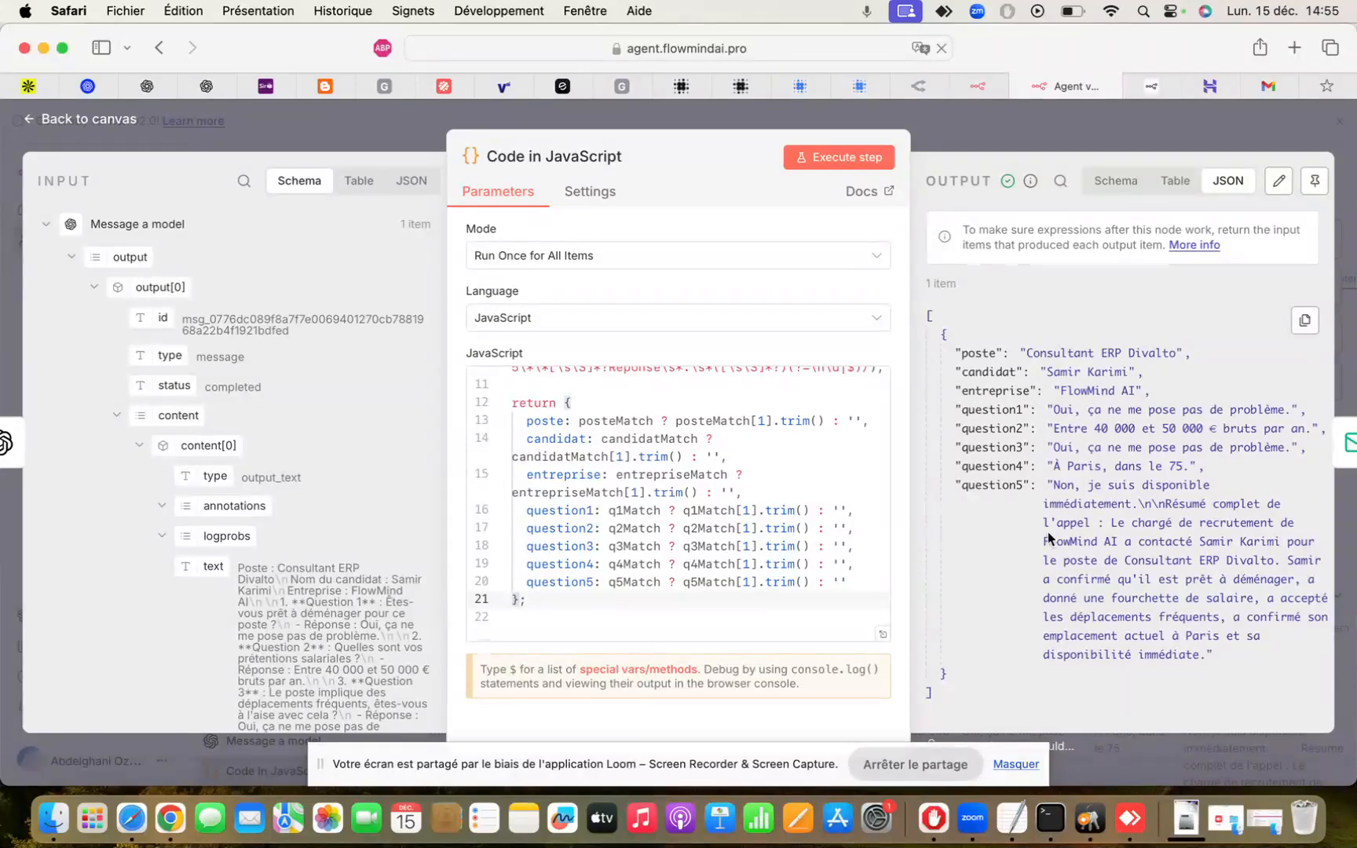
pyautogui.click(1066, 134)
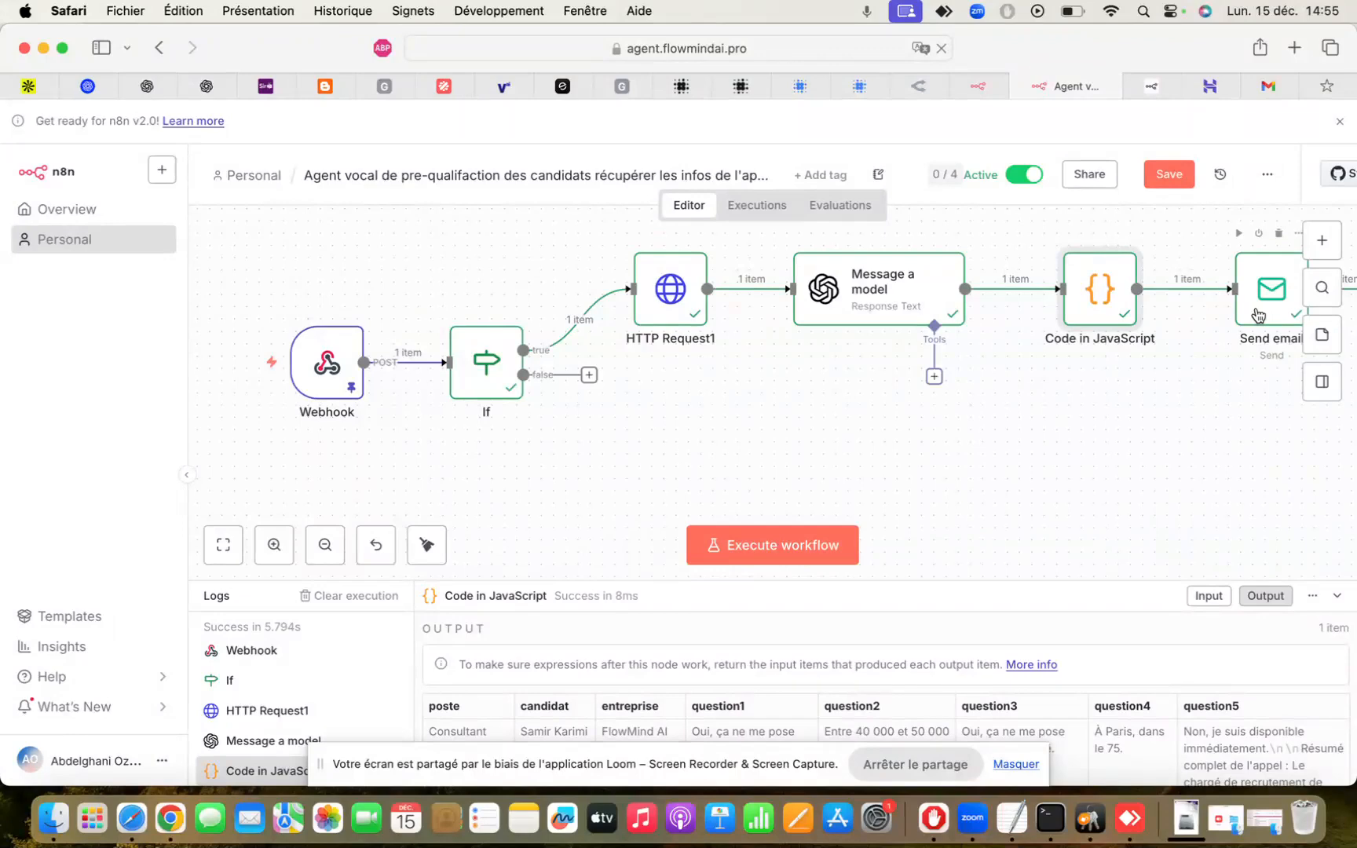
# Switch to Gmail and read the candidate interview summary e-mail received at 14:51 in the inbox
pyautogui.click(1271, 87)
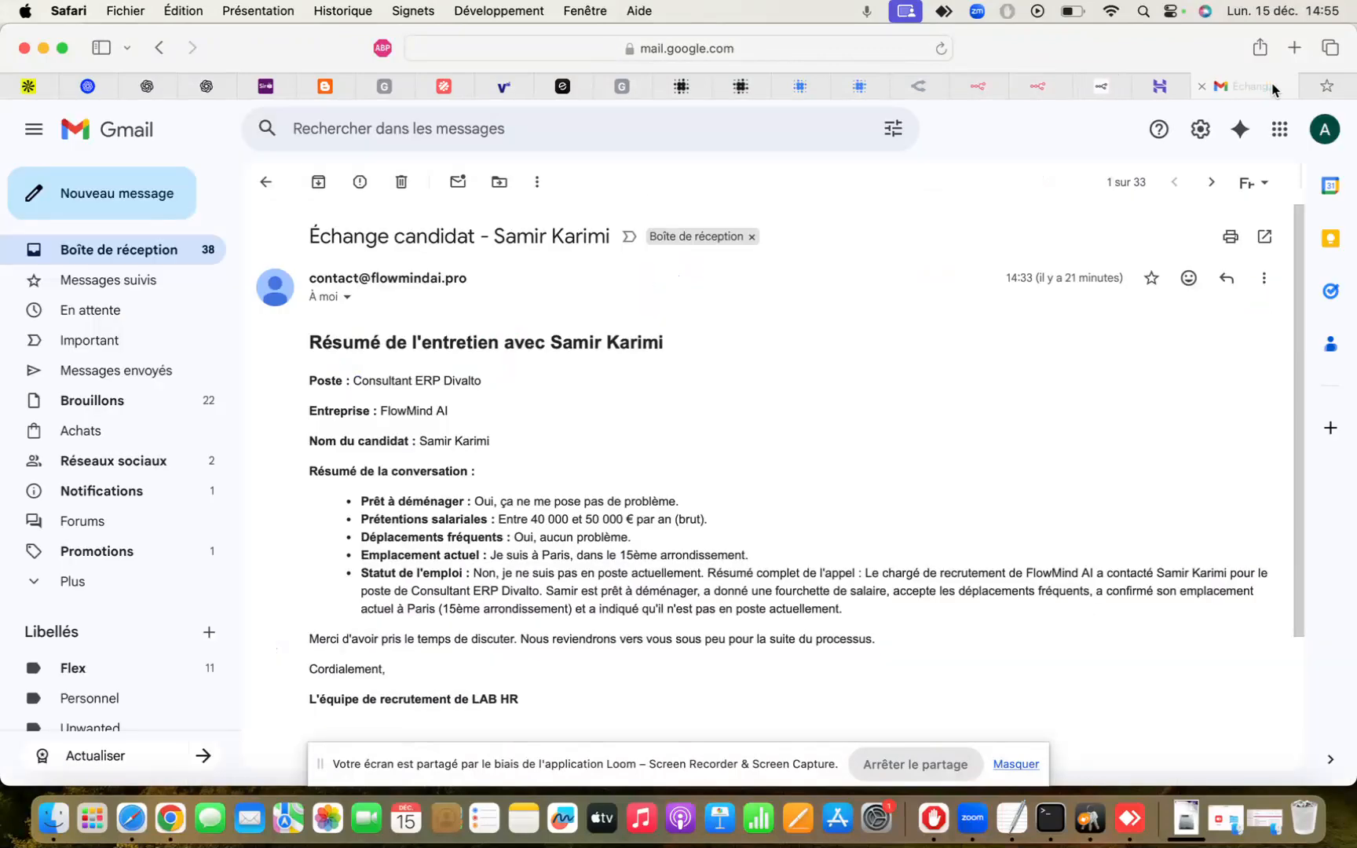
pyautogui.click(178, 254)
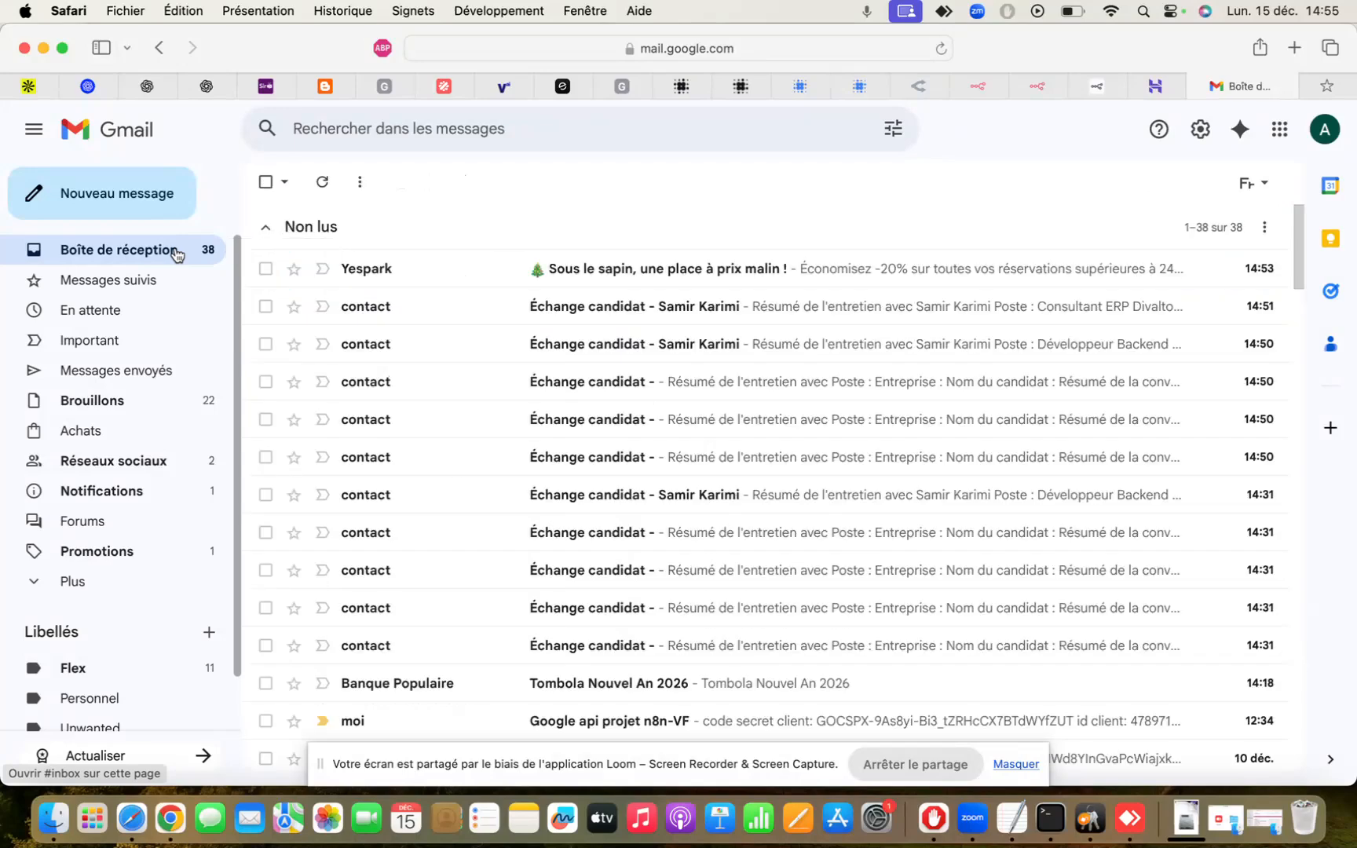
pyautogui.click(694, 315)
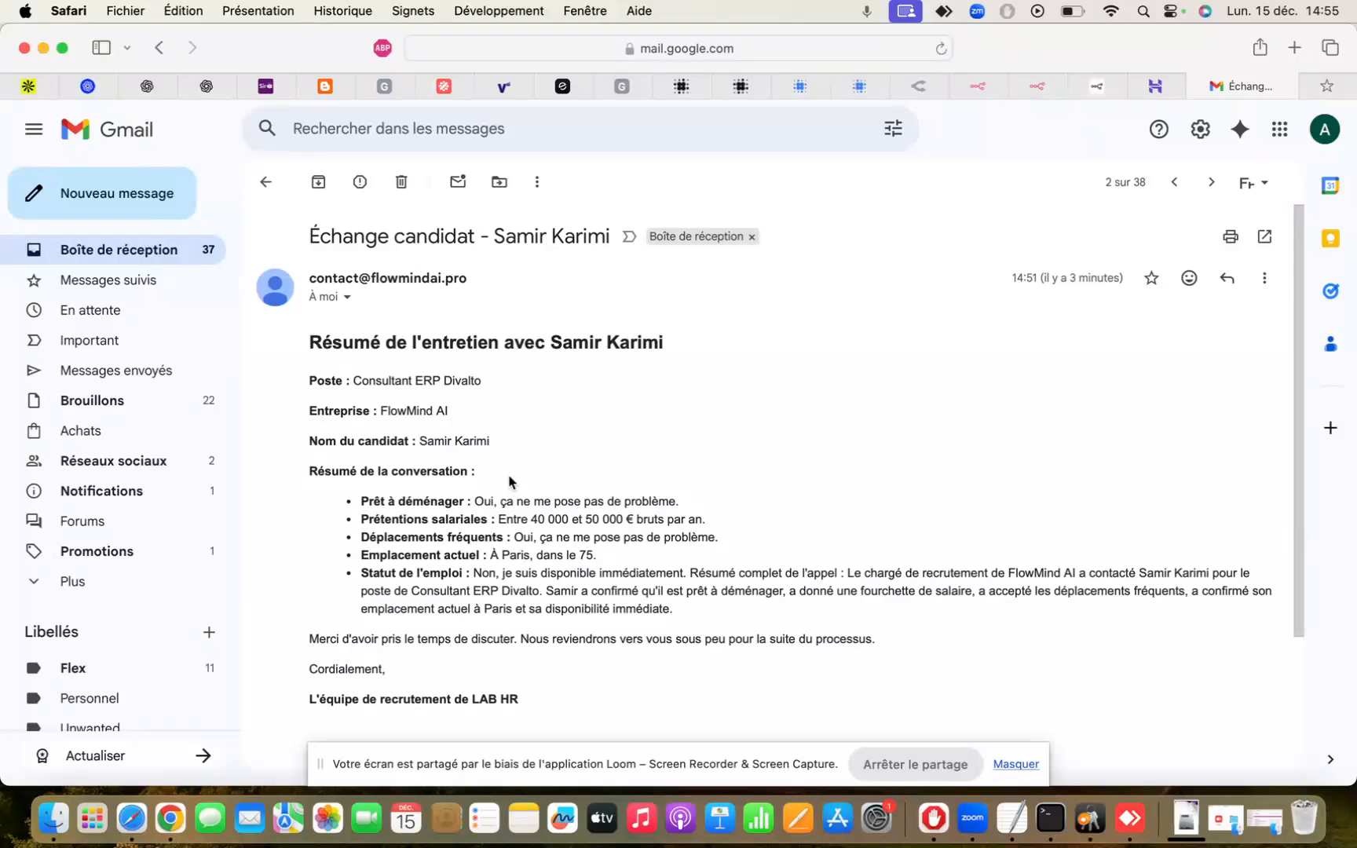
pyautogui.scroll(-3, 509, 481)
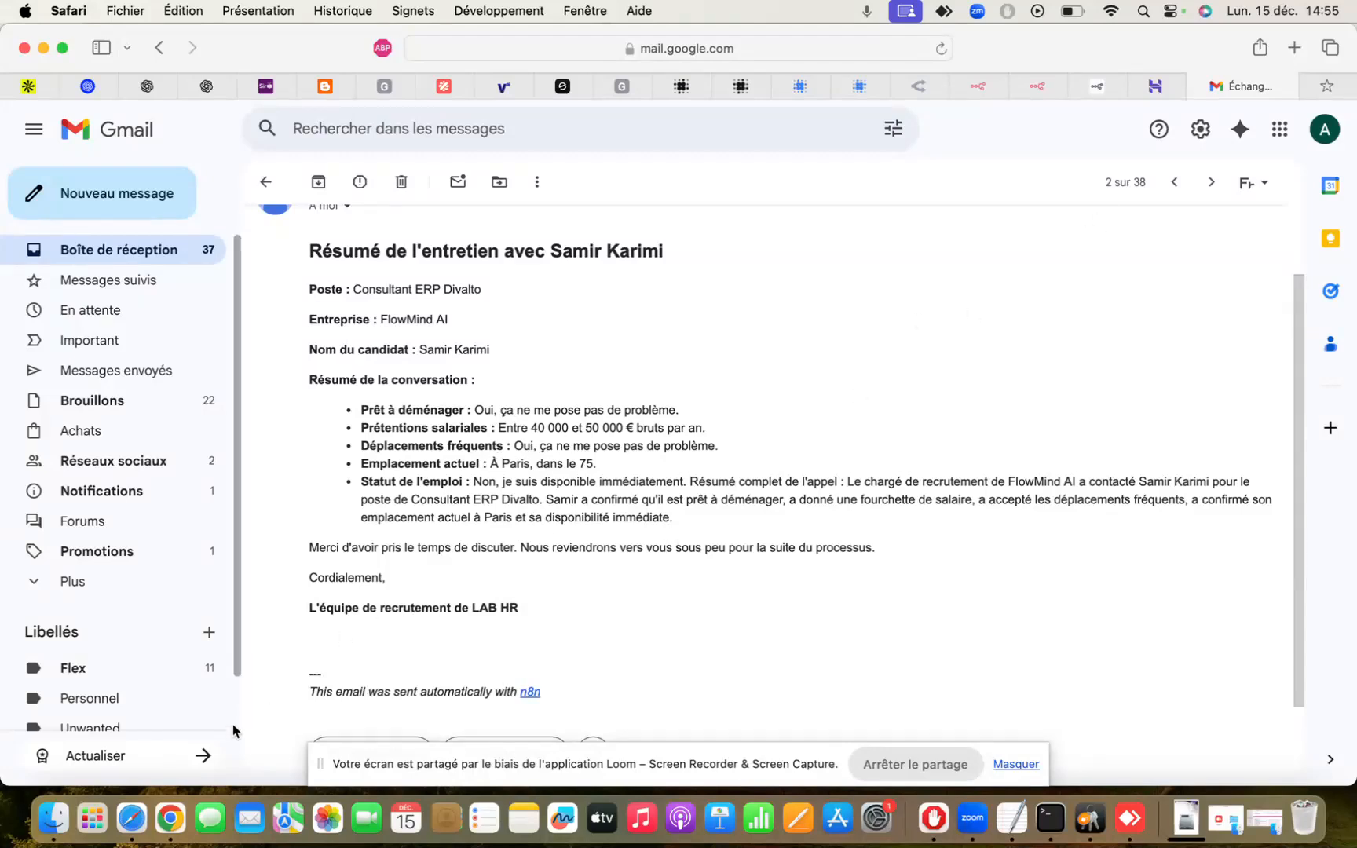
# Switch to Chrome and view the Elastic SIP Trunks list in the Twilio console
pyautogui.click(171, 817)
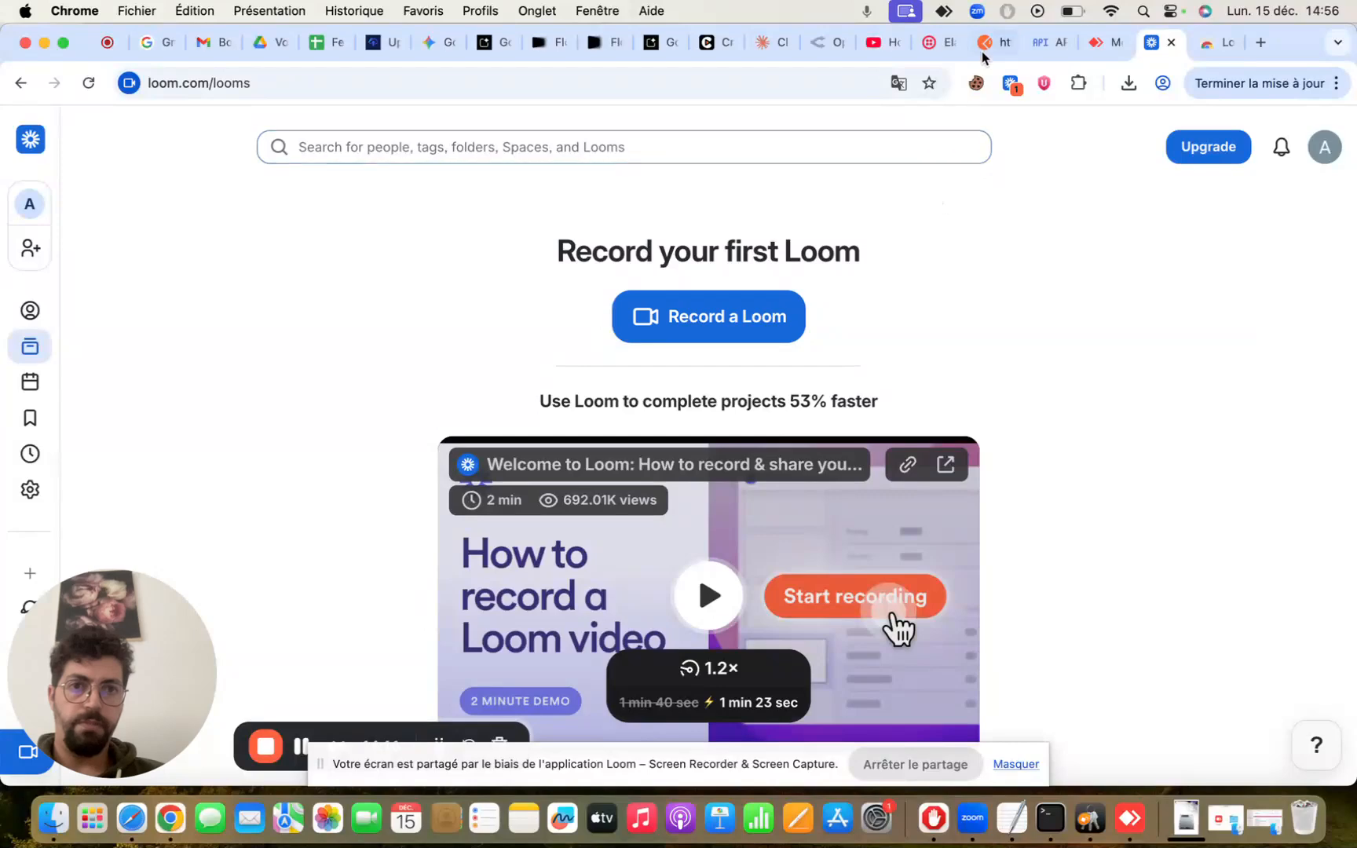
pyautogui.click(935, 42)
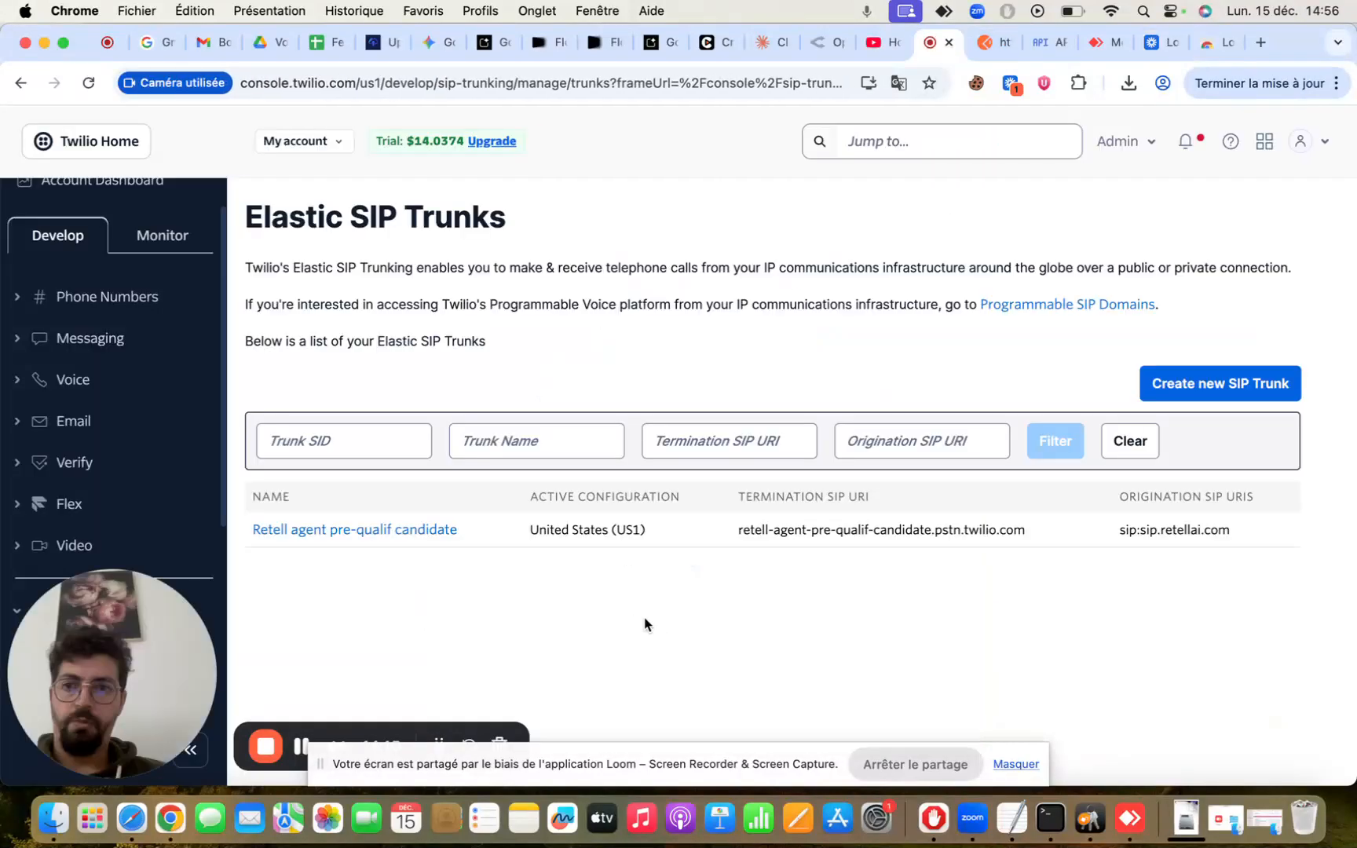